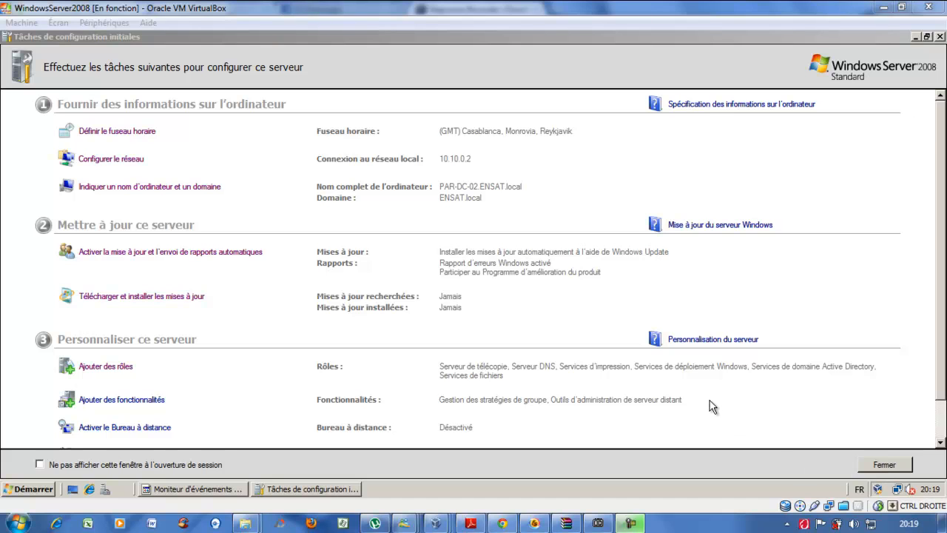
- Open the Start menu over the Initial Configuration Tasks window
left_click(29, 490)
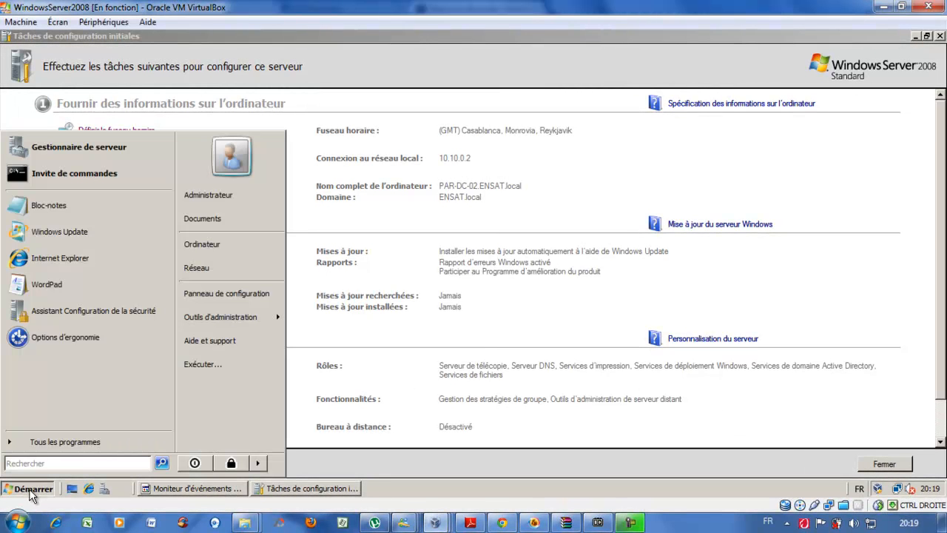
- Create a folder named Profils at the root of Local Disk (C:)
left_click(215, 246)
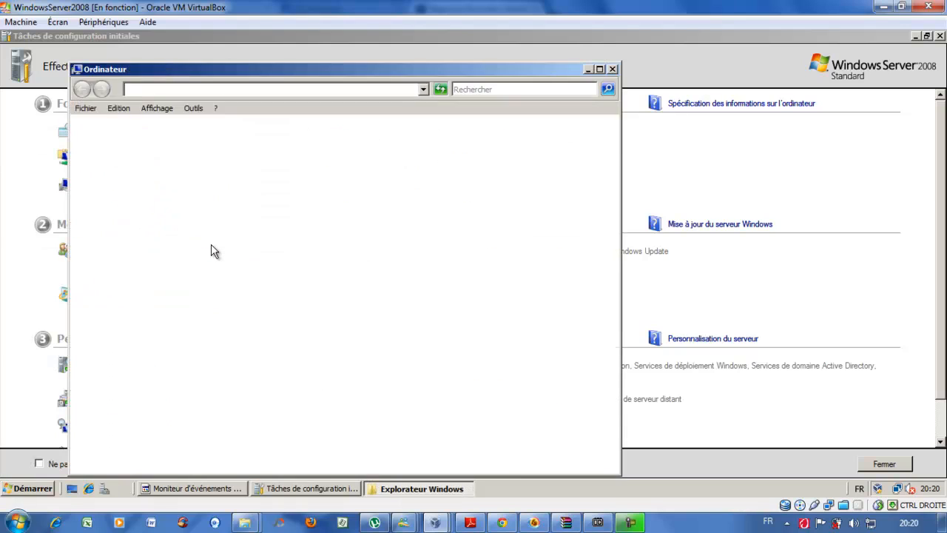
double_click(222, 176)
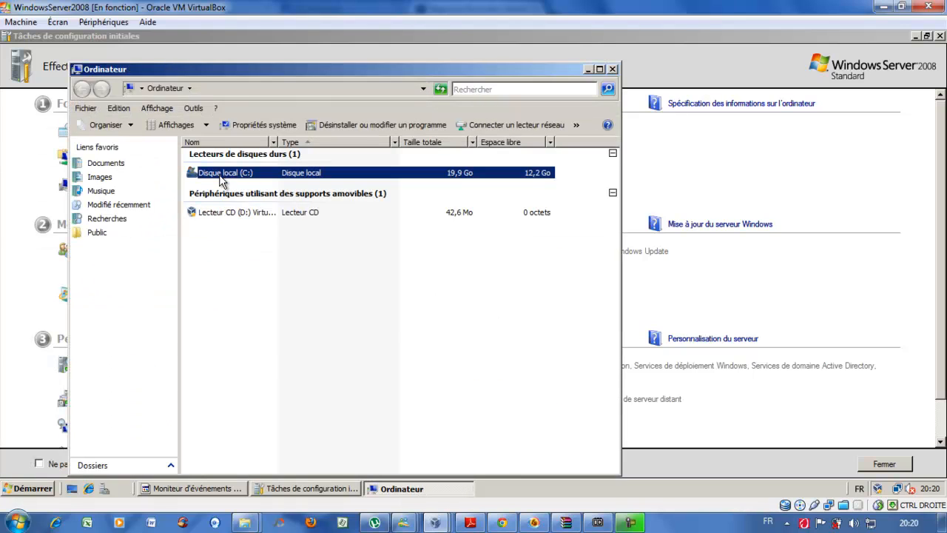
right_click(236, 349)
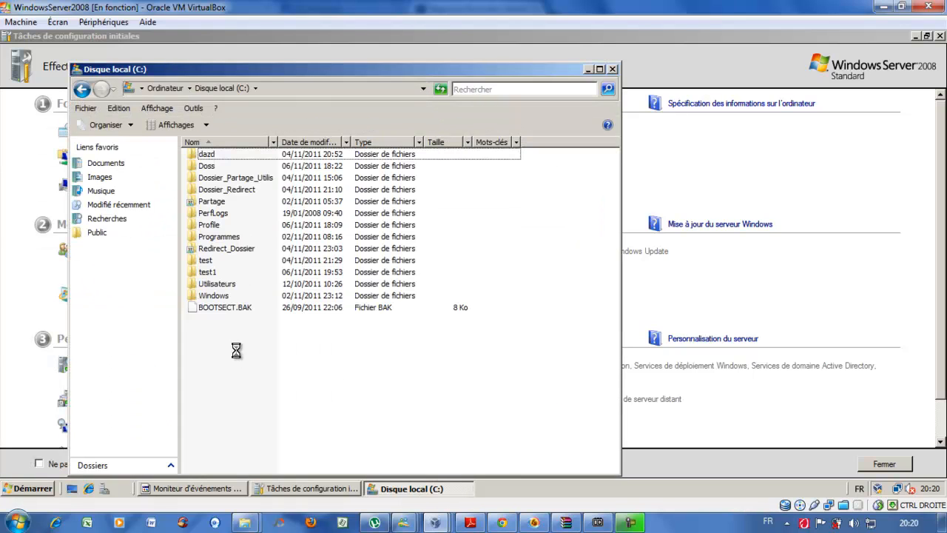
mouse_move(314, 323)
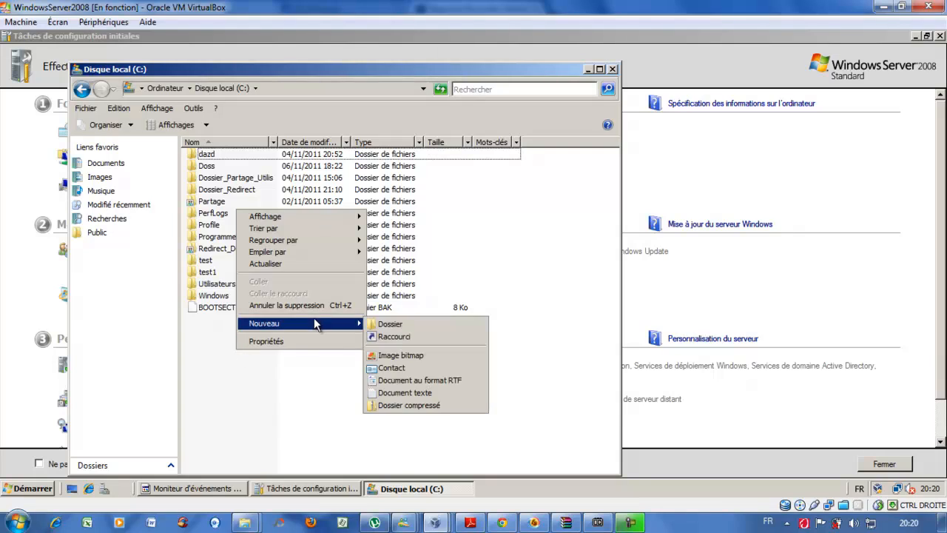
left_click(392, 322)
type("Profils")
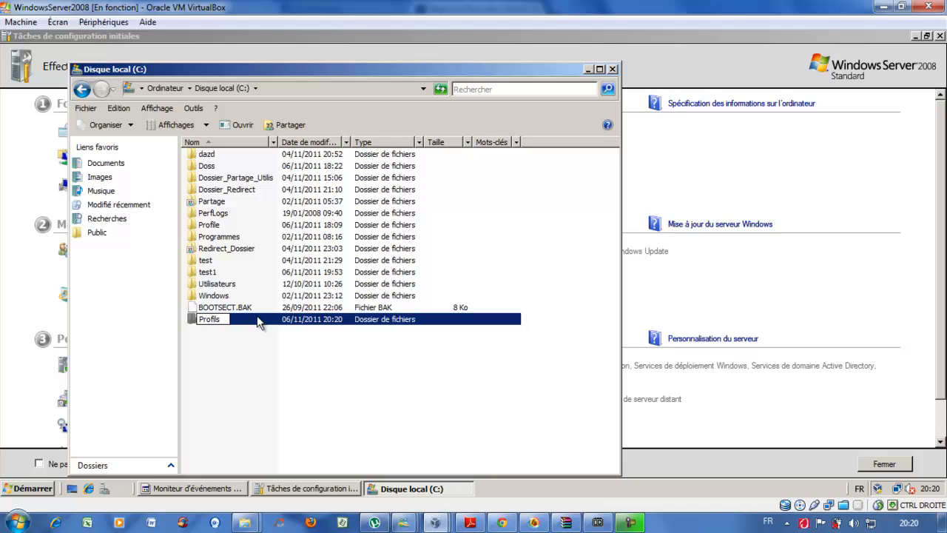
key("Return")
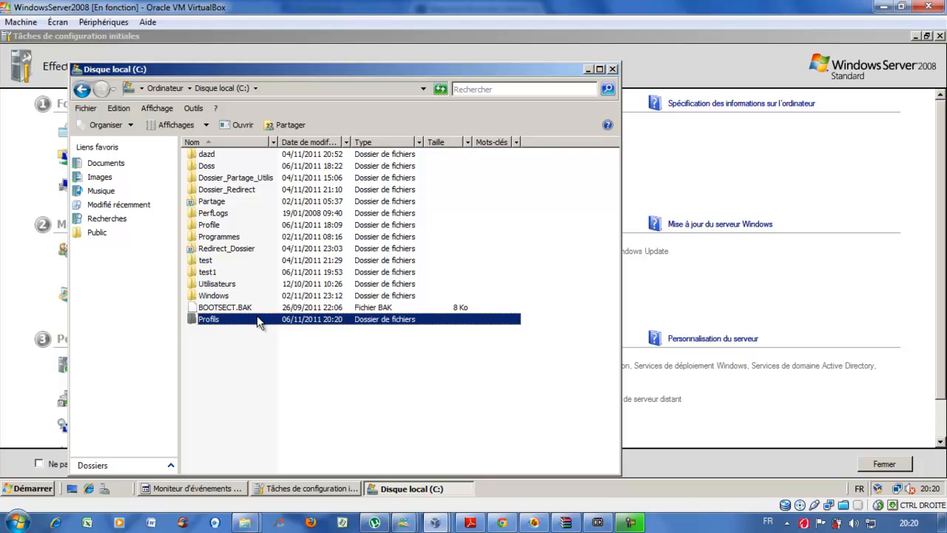
right_click(243, 324)
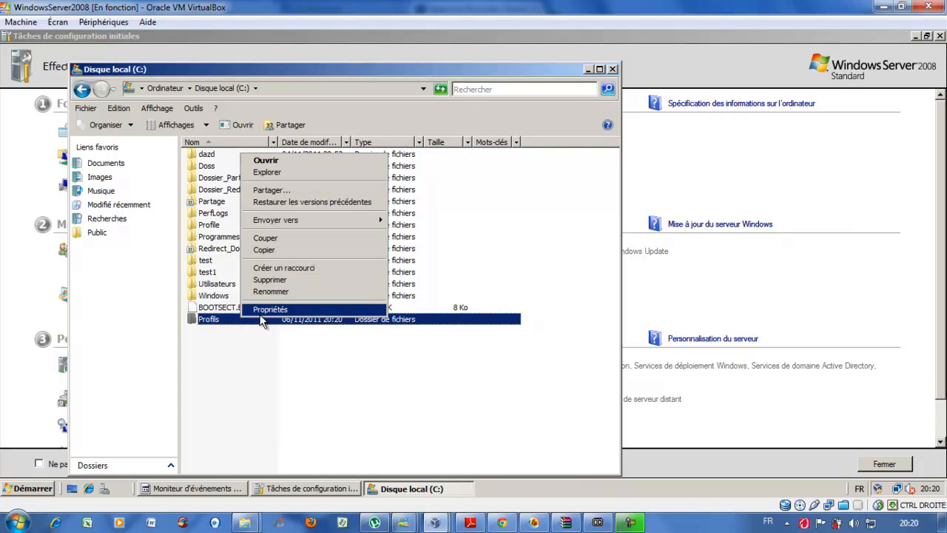
- Turn on Partager ce dossier in the Profils folder's advanced sharing settings
left_click(265, 311)
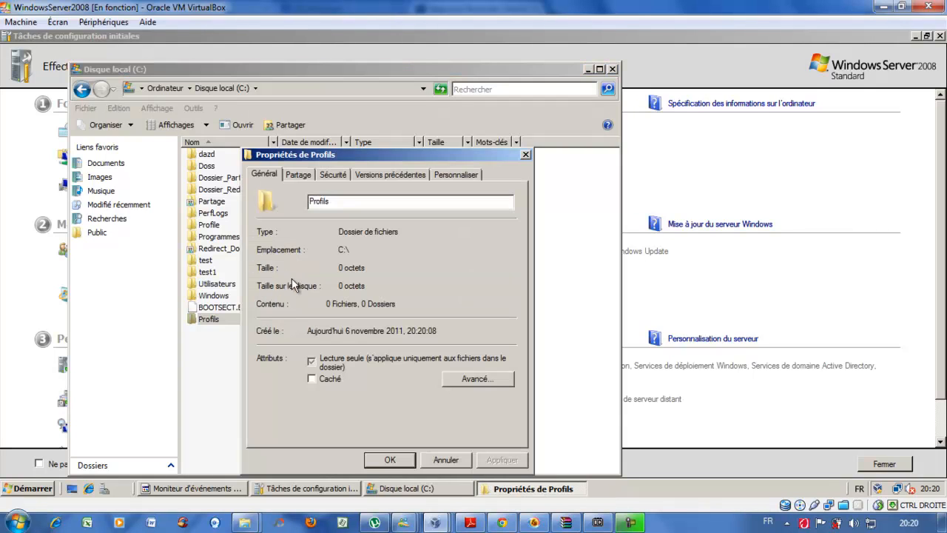
left_click(299, 177)
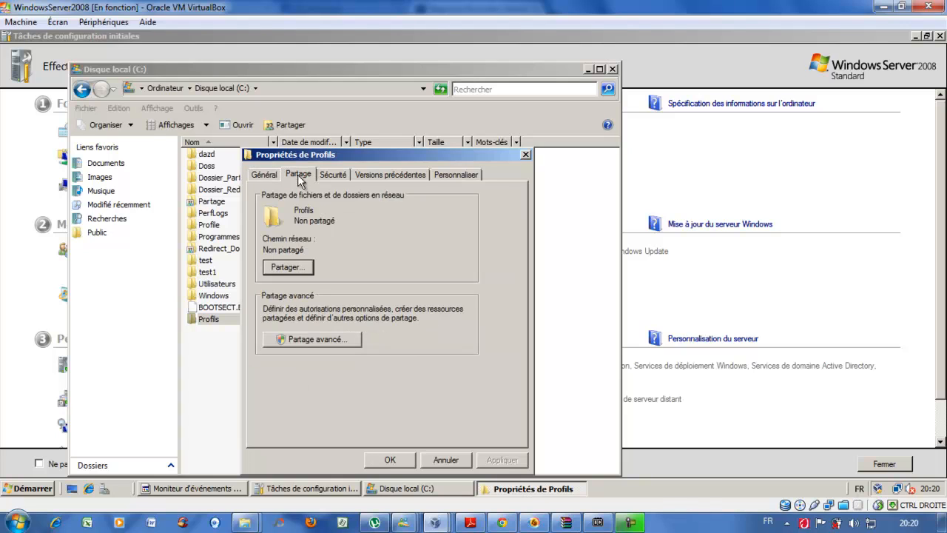
left_click(330, 341)
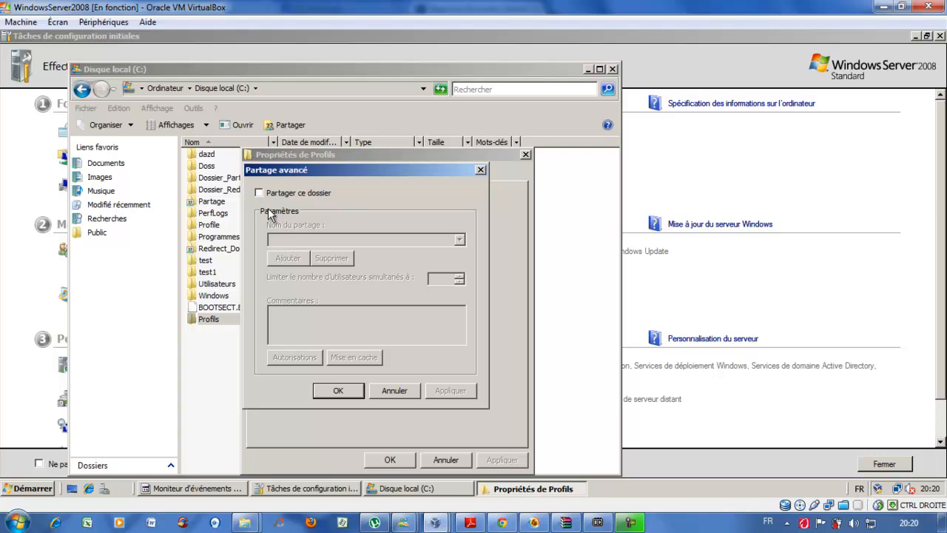
left_click(259, 194)
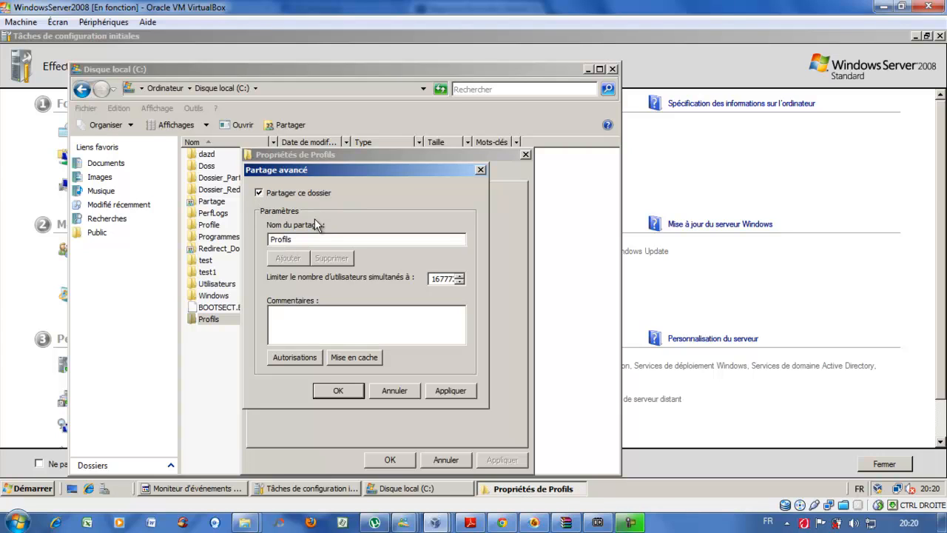
- Keep the share name as Profils, with no trailing $
left_click_drag(311, 239, 269, 239)
left_click(317, 239)
type("$")
key("BackSpace")
- Allow Tout le monde Contrôle total on the Profils share and apply both sharing dialogs
left_click(292, 358)
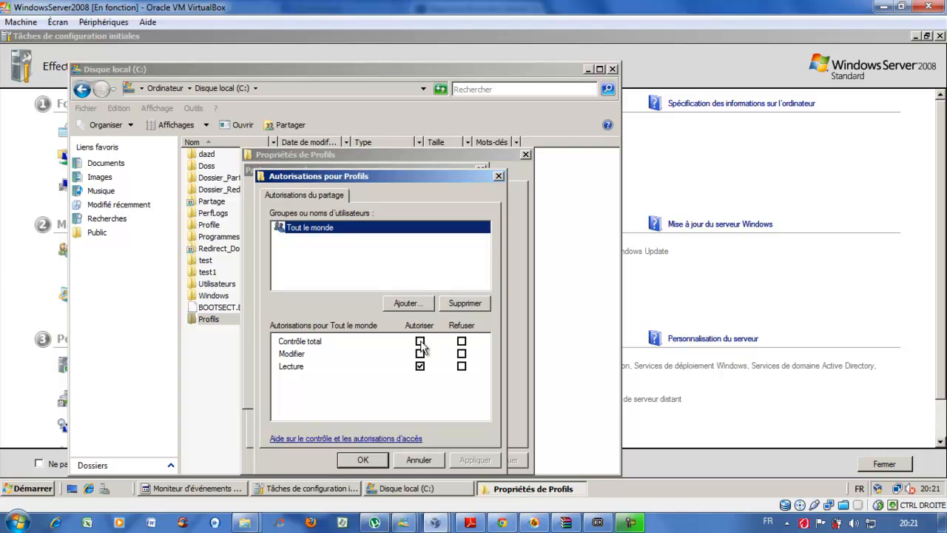
left_click(421, 341)
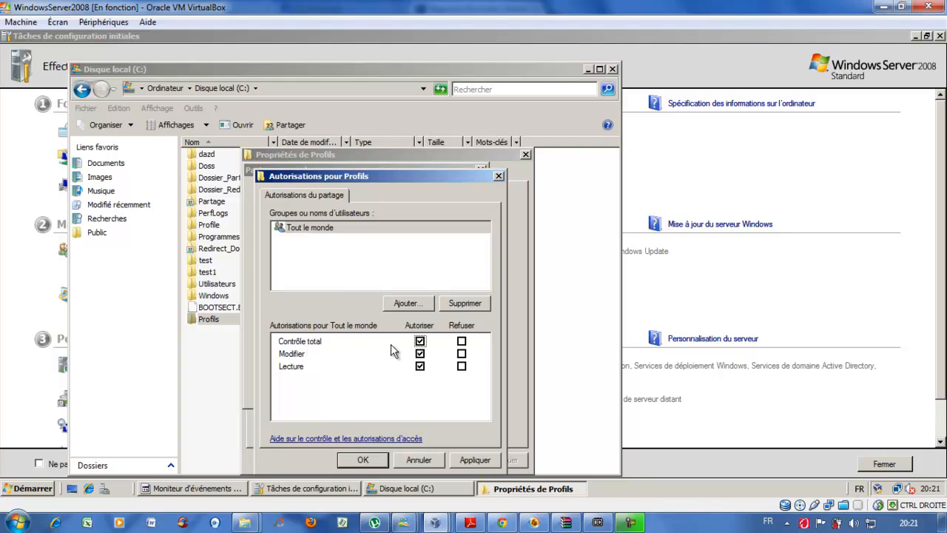
left_click(476, 461)
left_click(362, 459)
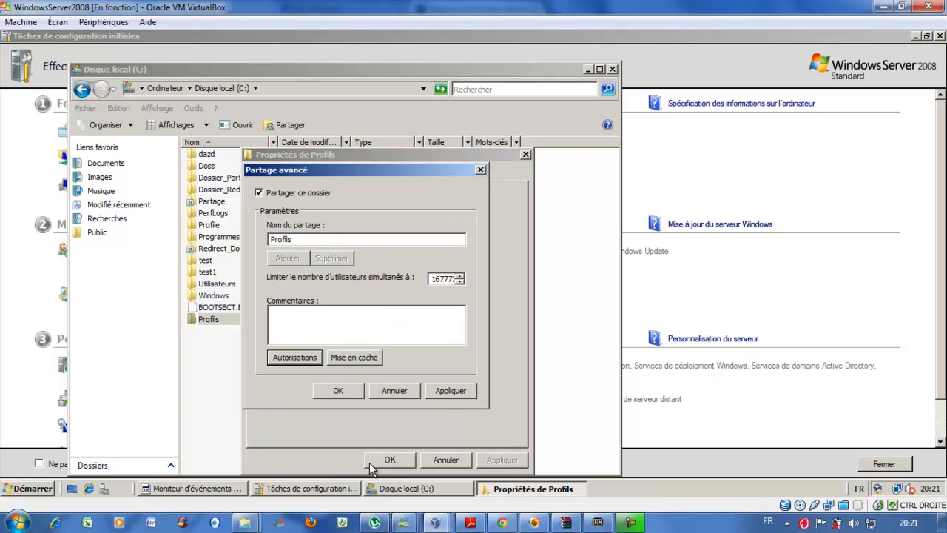
left_click(451, 392)
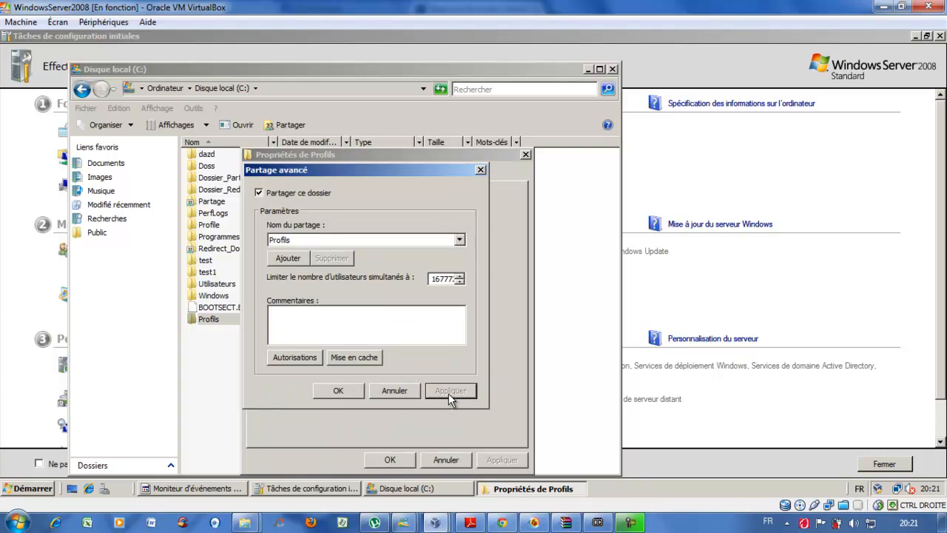
left_click(339, 390)
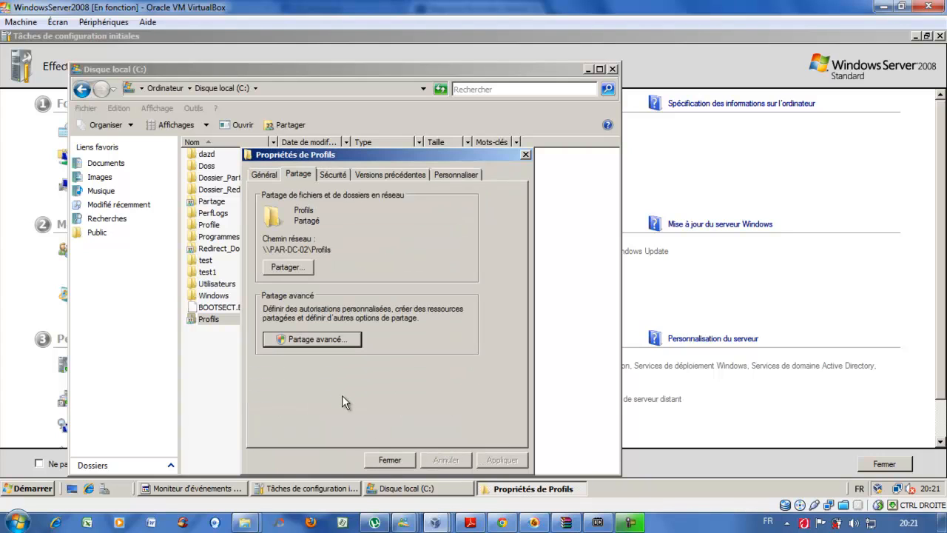
- Close the Profils properties and minimise the Disque local (C:) window
left_click(388, 459)
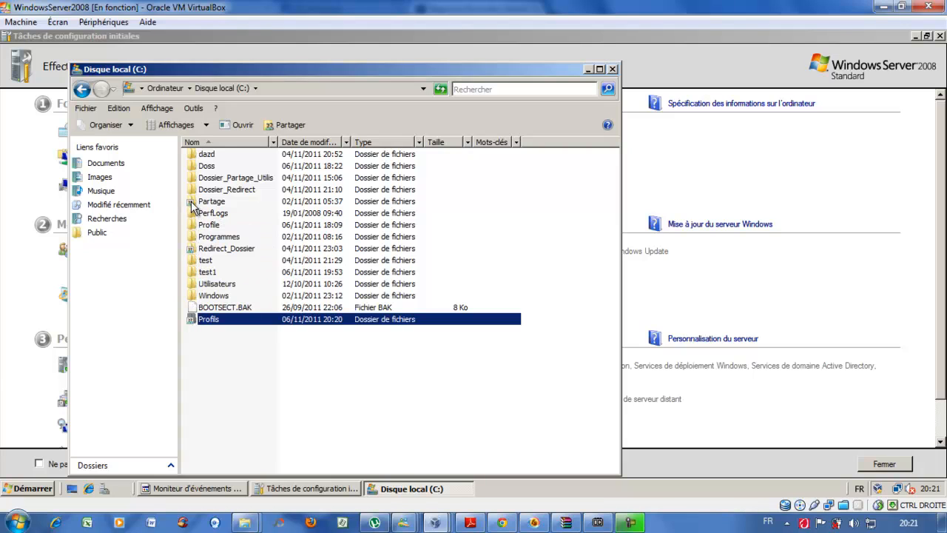
left_click(210, 204)
left_click(216, 249)
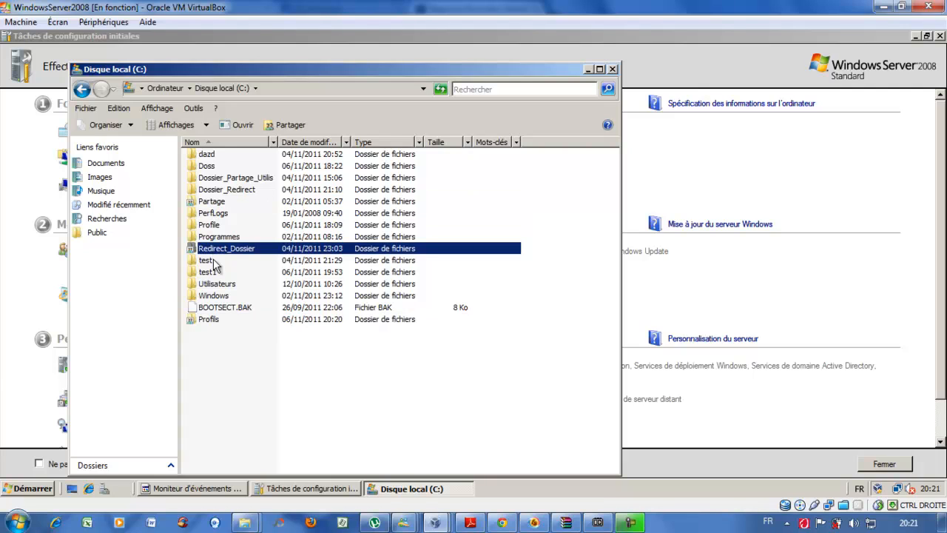
left_click(212, 323)
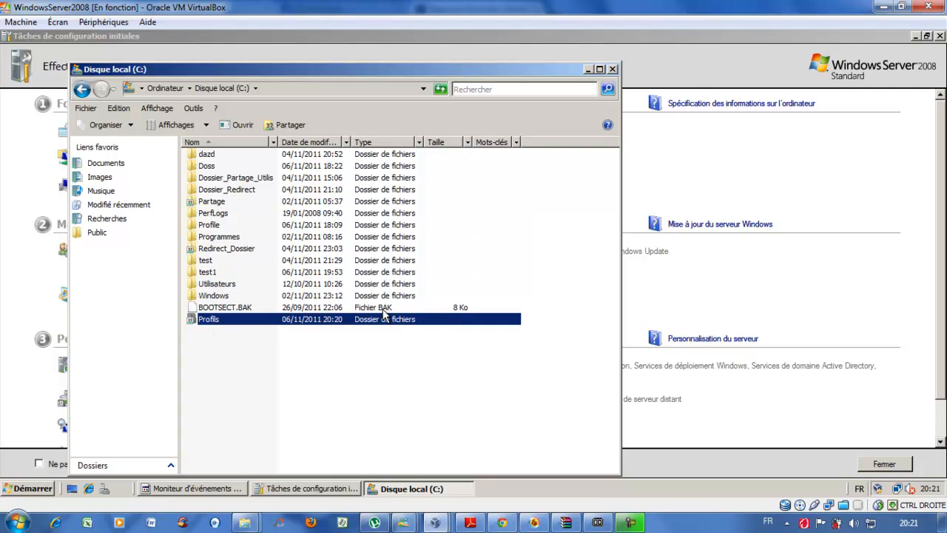
left_click(589, 69)
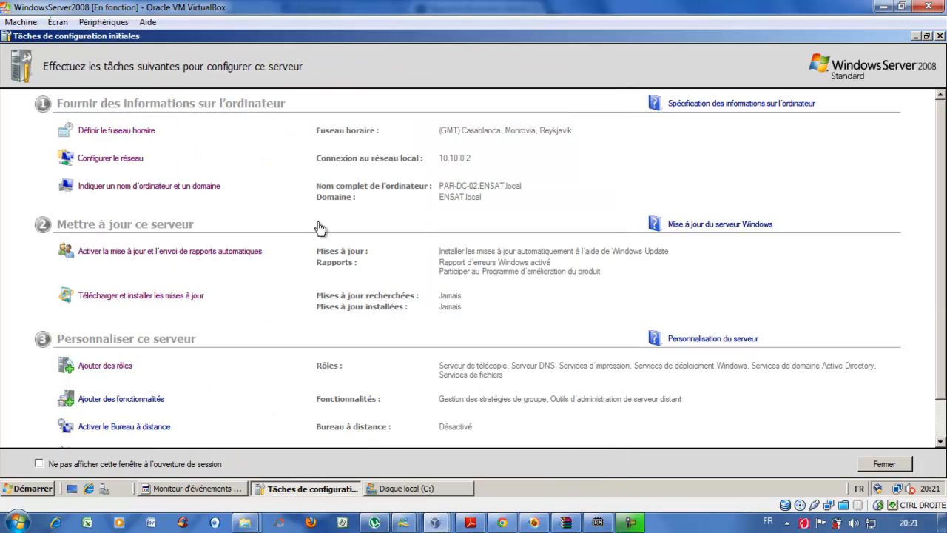
- Launch Utilisateurs et ordinateurs Active Directory from Outils d'administration
left_click(33, 490)
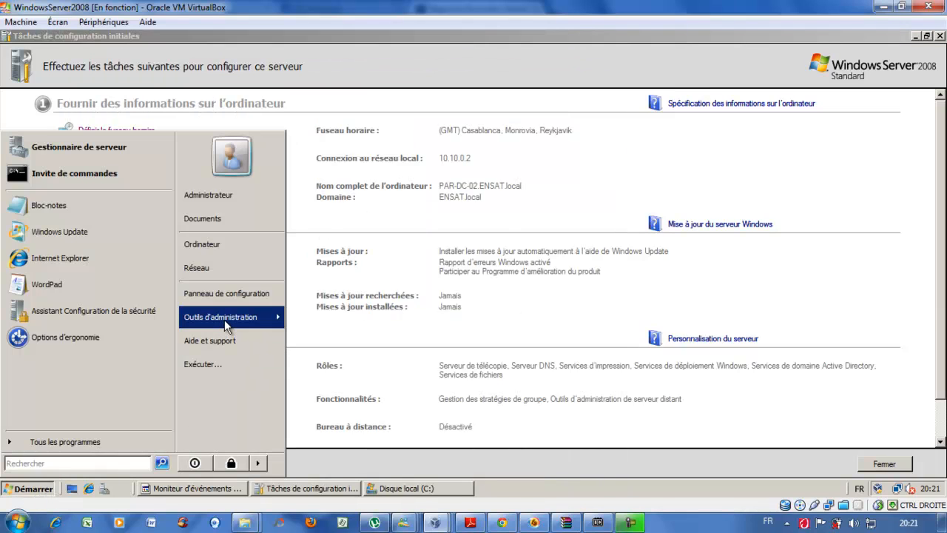
mouse_move(224, 320)
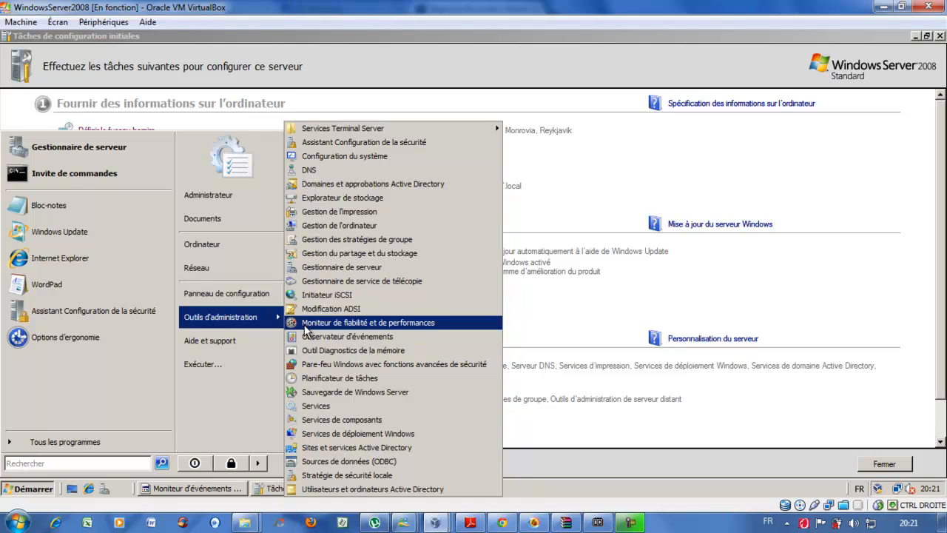
left_click(329, 489)
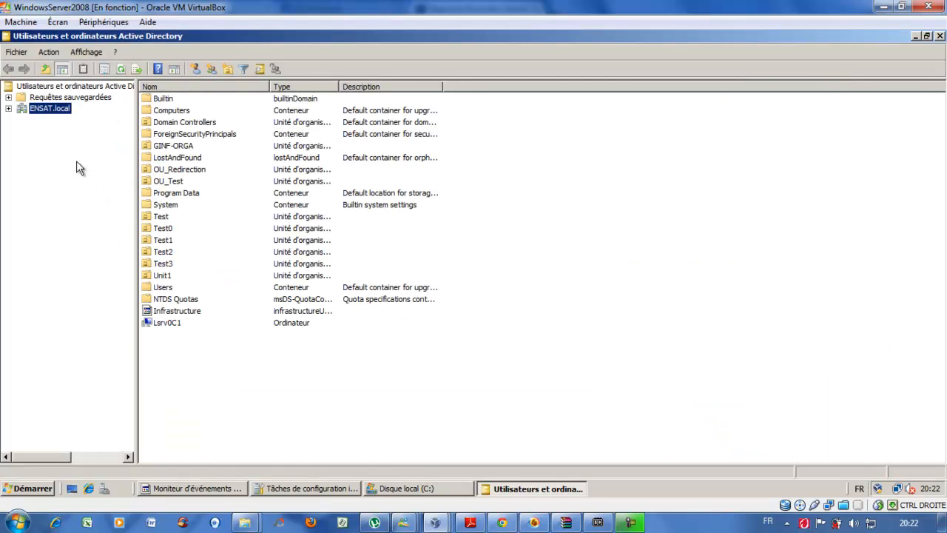
- Add the organizational unit OU_Profils_Test under ENSAT.local
left_click(47, 112)
right_click(48, 111)
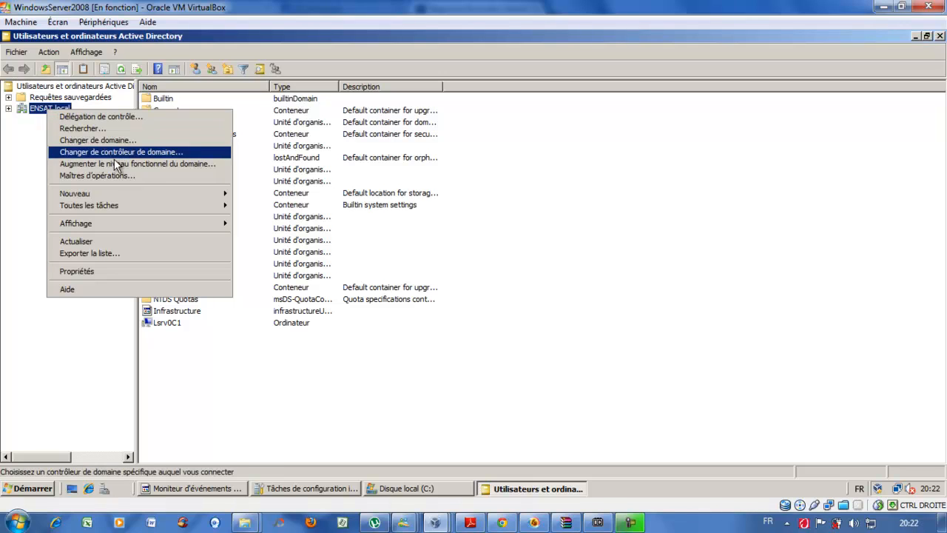
mouse_move(179, 194)
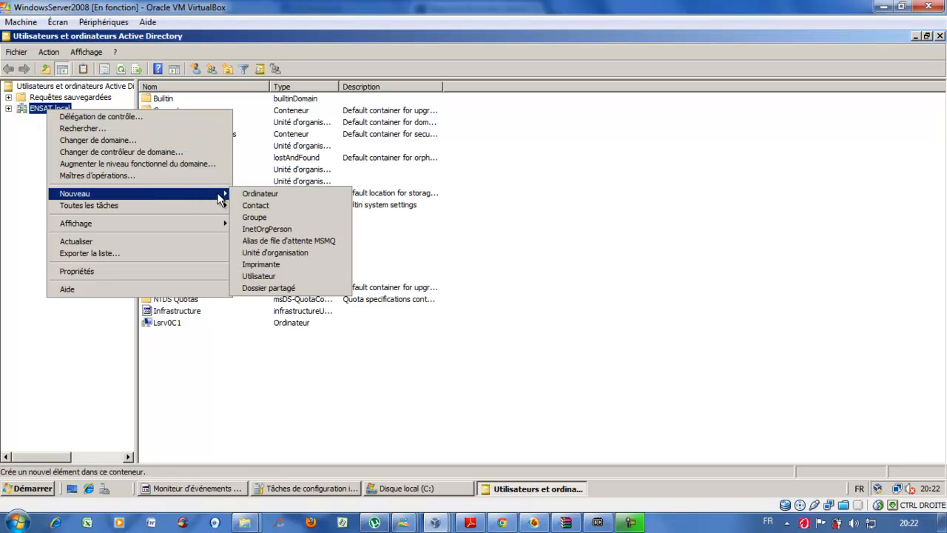
left_click(273, 252)
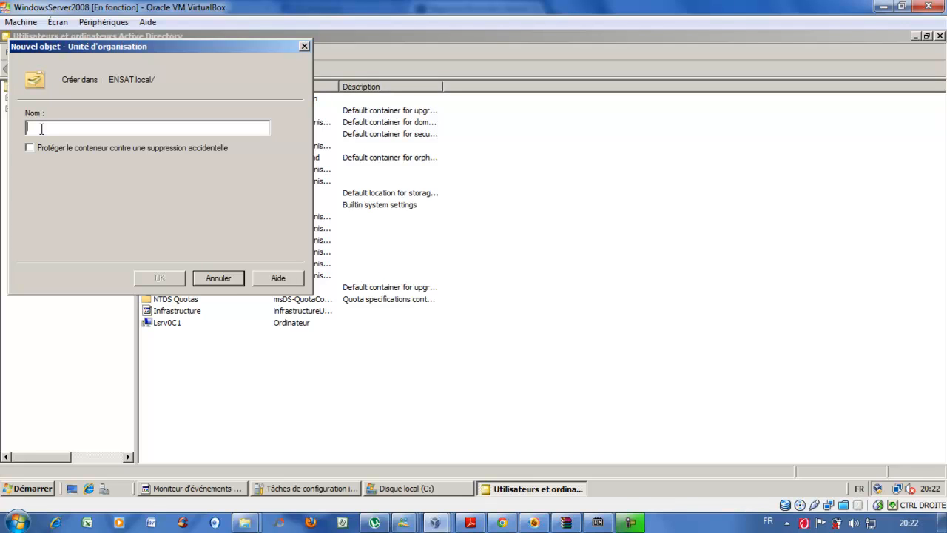
type("OU_")
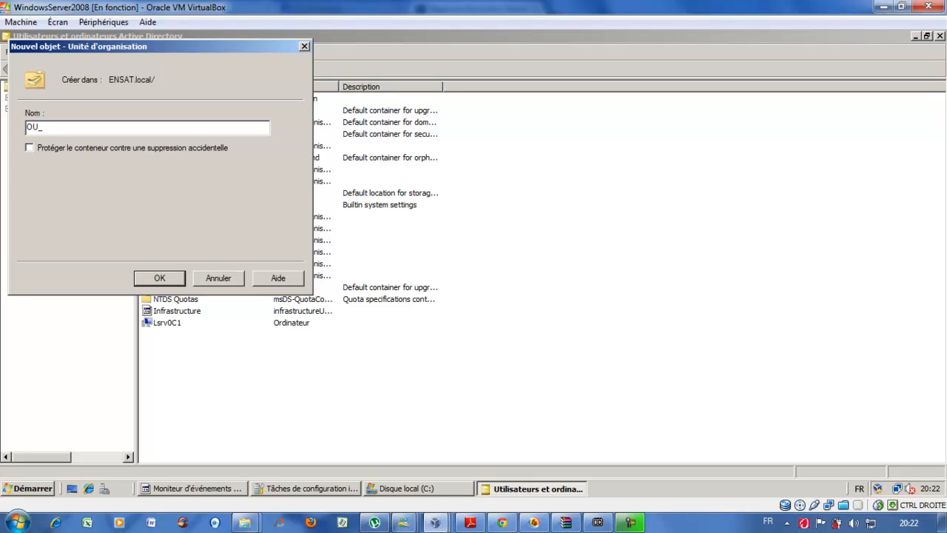
type("Profils_Test")
left_click(158, 279)
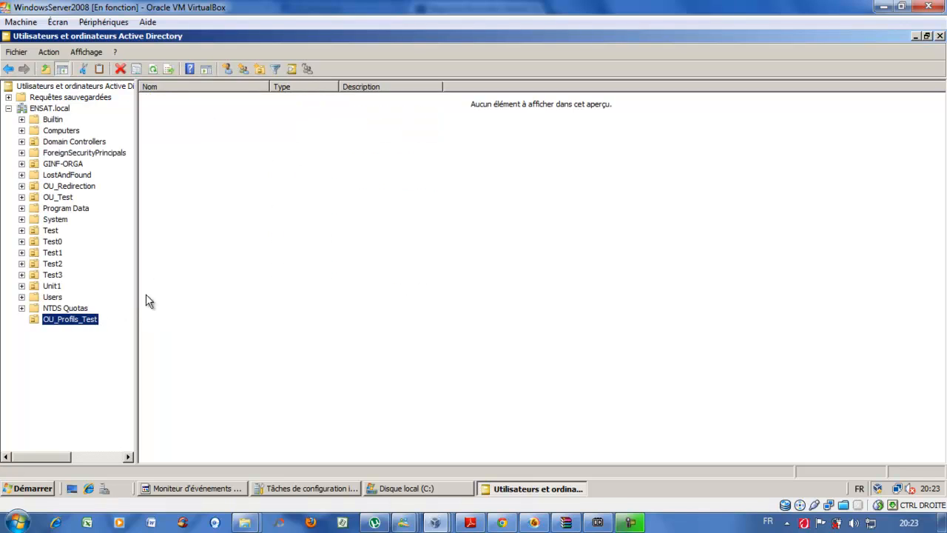
- Start a new user in OU_Profils_Test with the user's first name, last name and logon name s1.fer
left_click(227, 70)
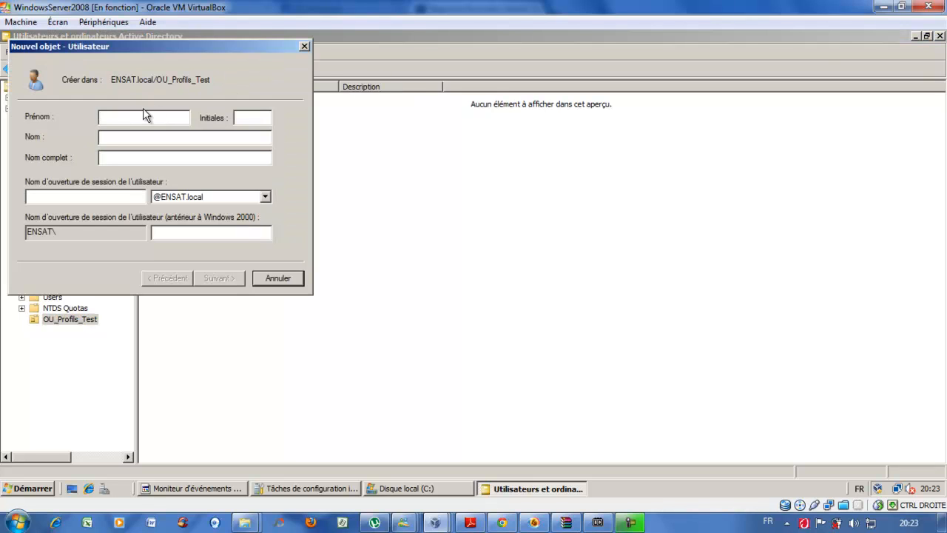
key("Tab")
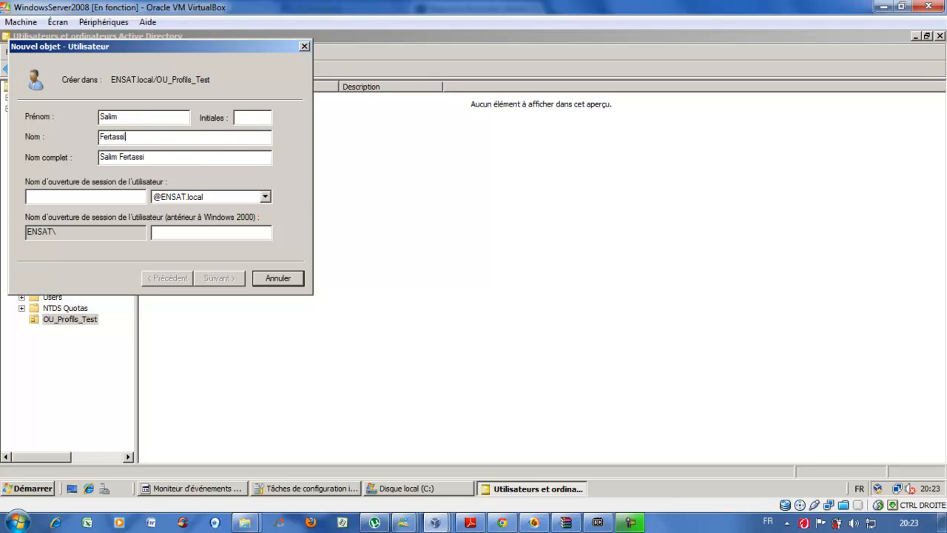
key("Tab")
key("Tab")
type("s1.fer")
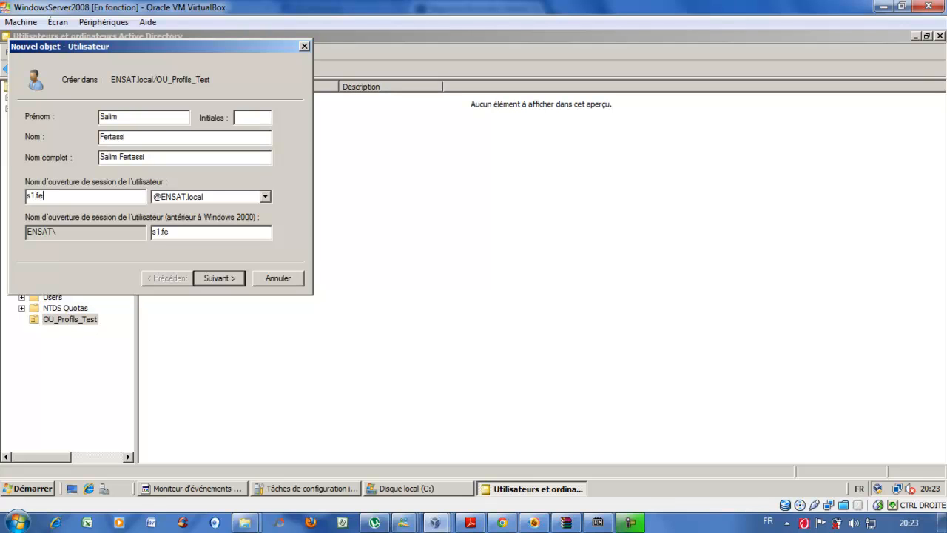
- Set the account password without forcing a change at next logon, and finish creating the user
left_click(219, 279)
left_click(43, 160)
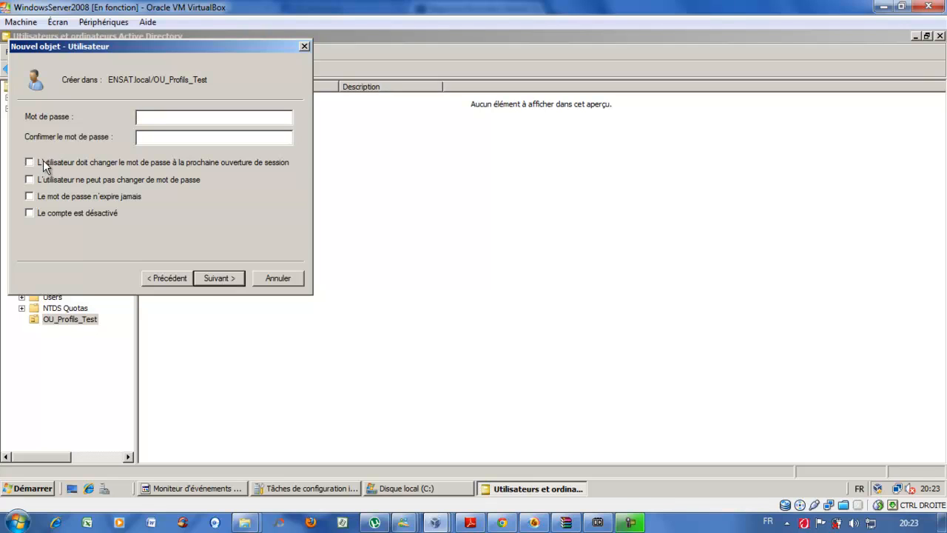
type("•••••••")
key("Tab")
type("•••••••")
left_click(226, 281)
left_click(226, 279)
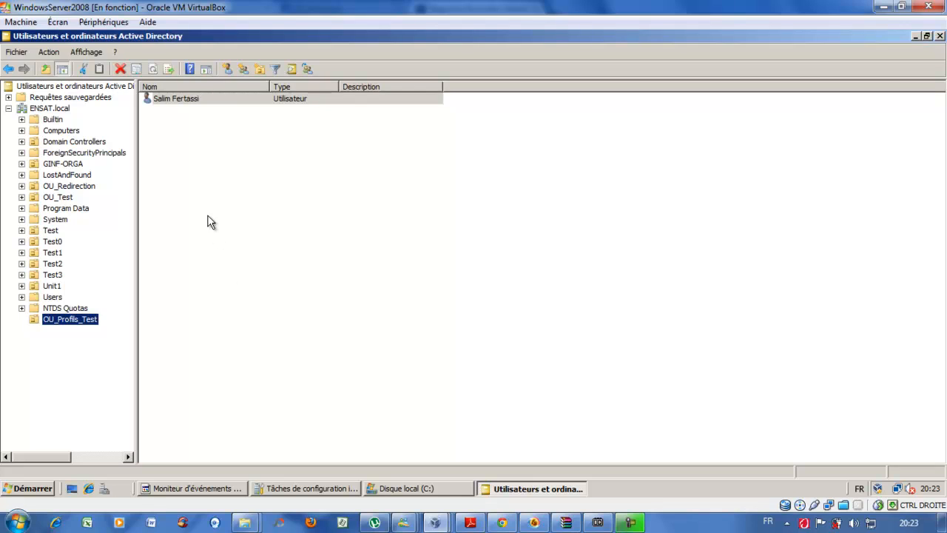
left_click(208, 216)
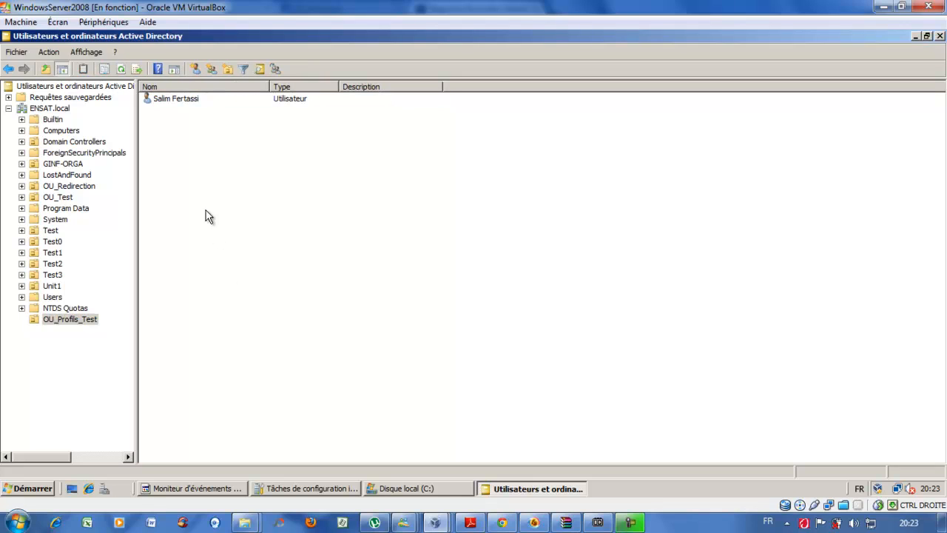
- Open the new user's properties on the Profil tab, with the cursor in Chemin du profil
left_click(179, 97)
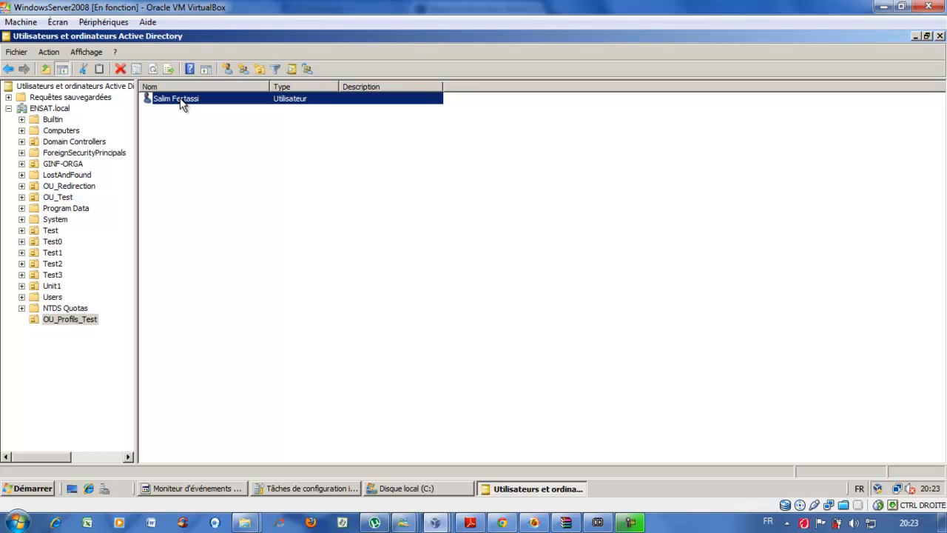
right_click(180, 99)
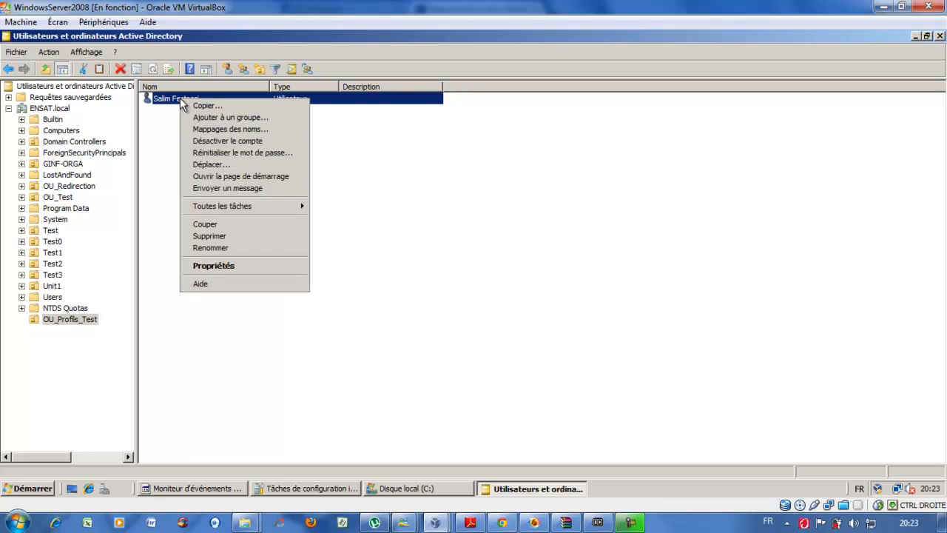
left_click(228, 266)
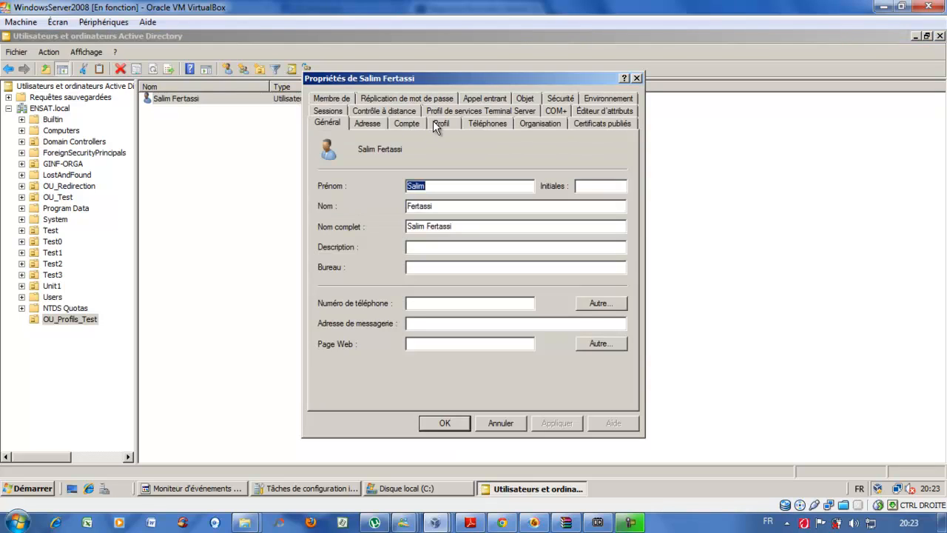
left_click(435, 122)
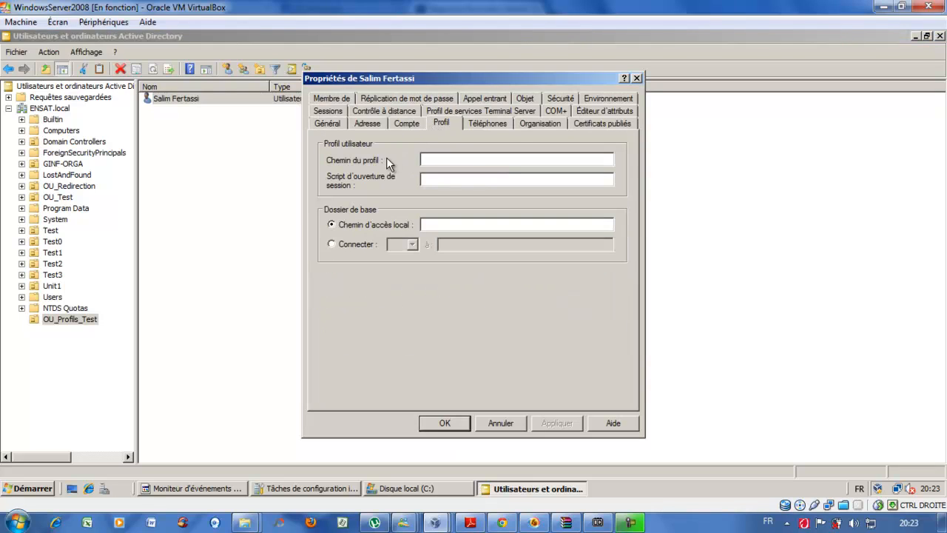
left_click(444, 158)
- Copy the network path \\PAR-DC-02\Profils from the Profils folder's sharing properties
left_click(421, 487)
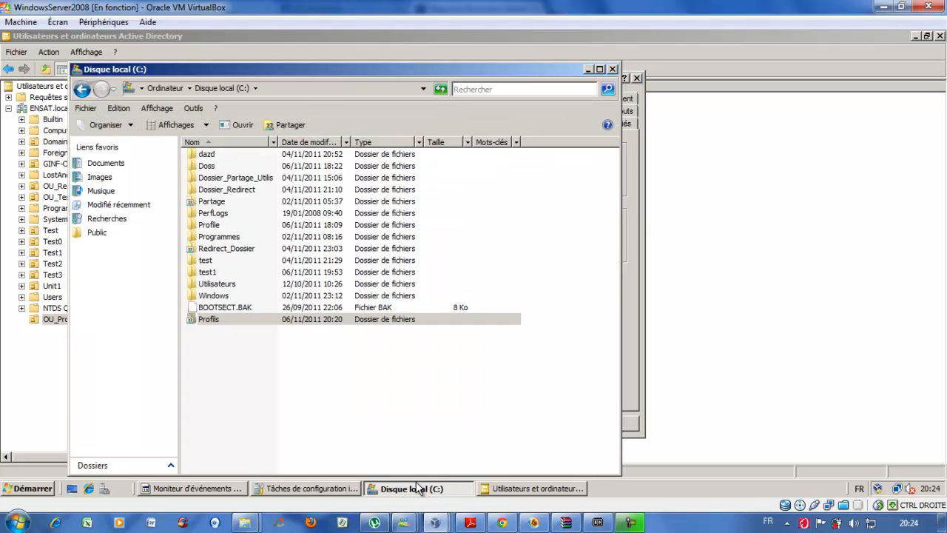
right_click(212, 323)
left_click(222, 317)
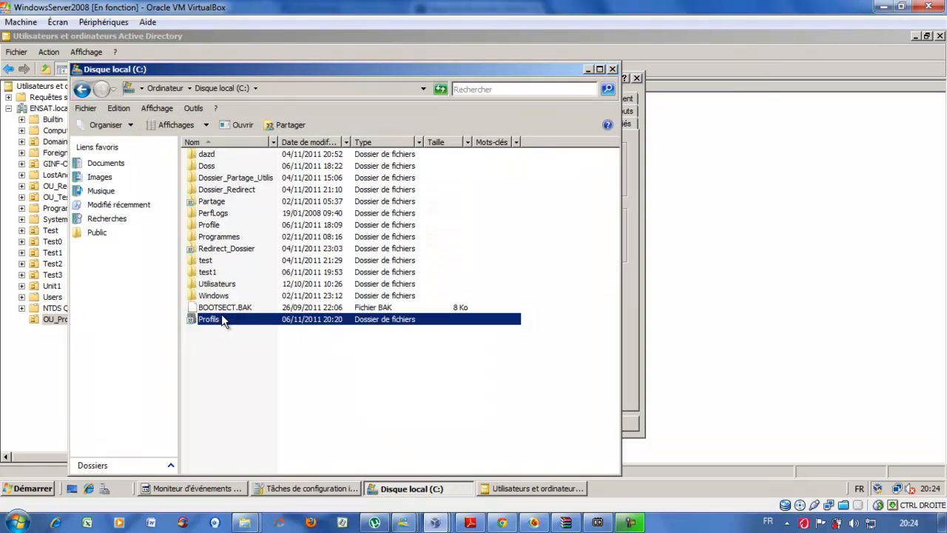
left_click(271, 176)
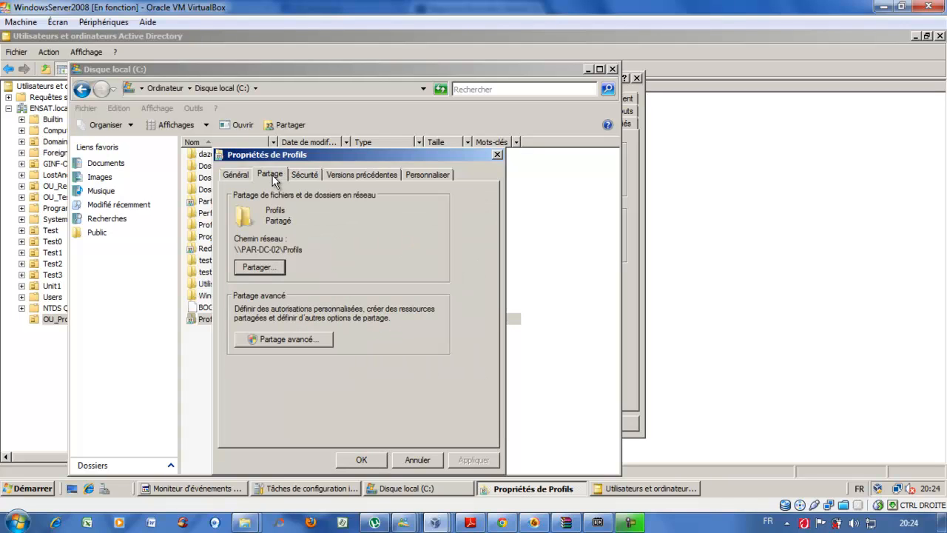
left_click_drag(304, 249, 232, 252)
right_click(249, 248)
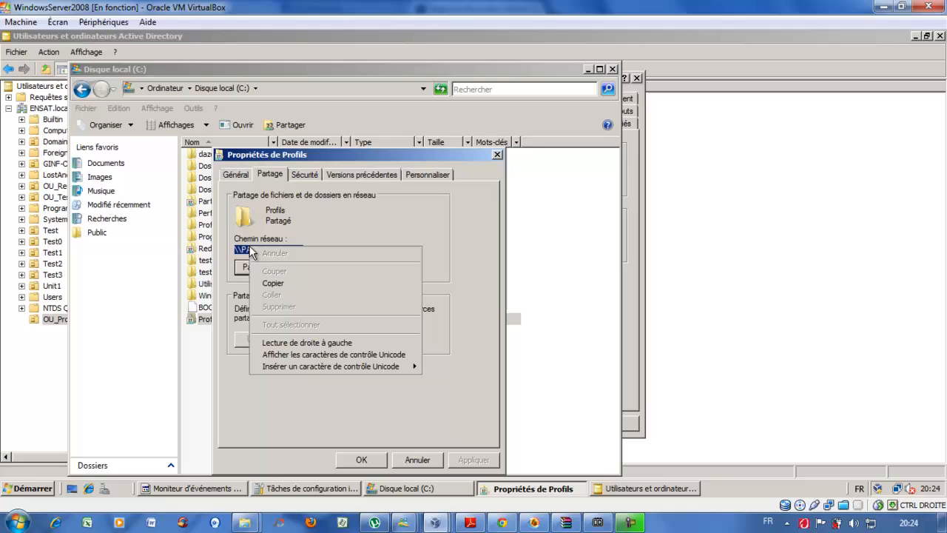
left_click(271, 284)
left_click(412, 461)
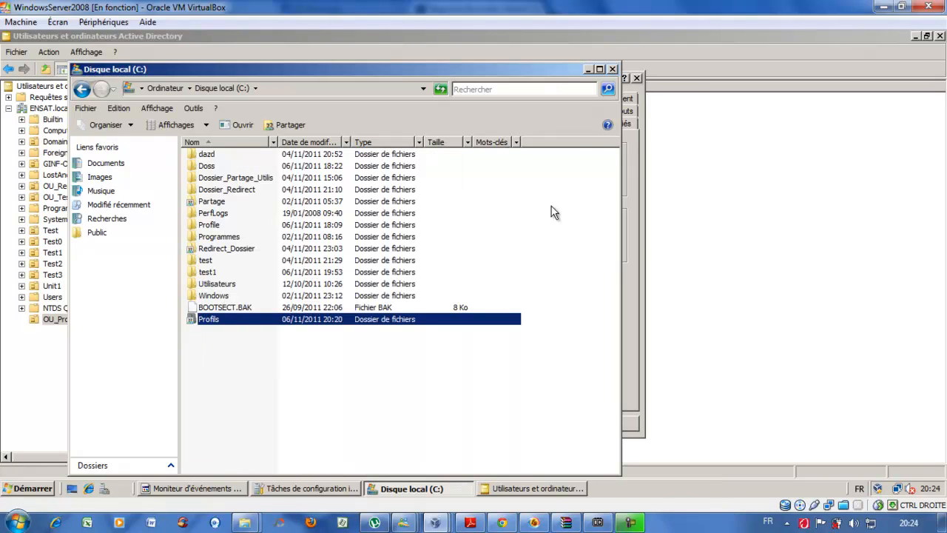
left_click(589, 69)
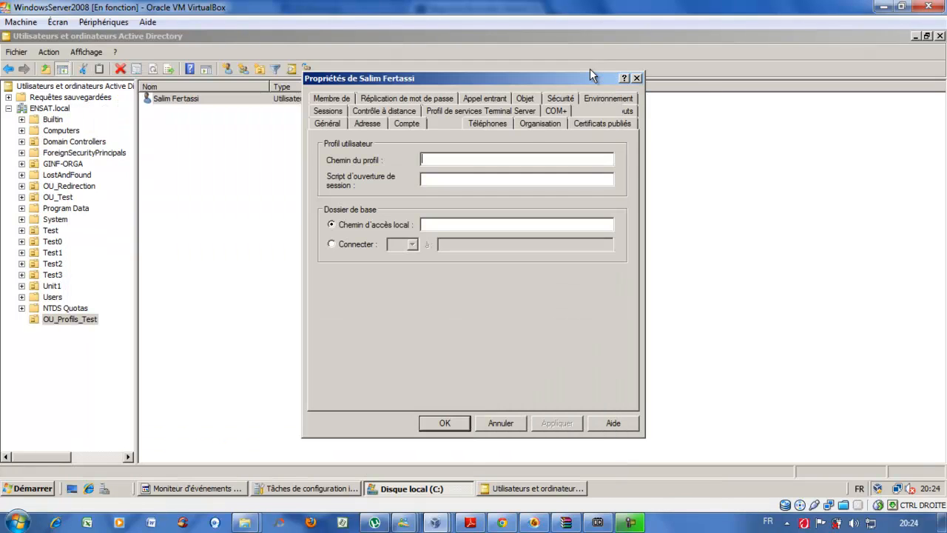
- Set the profile path to \\PAR-DC-02\Profils\%username% and apply it
left_click(473, 158)
key("ctrl+v")
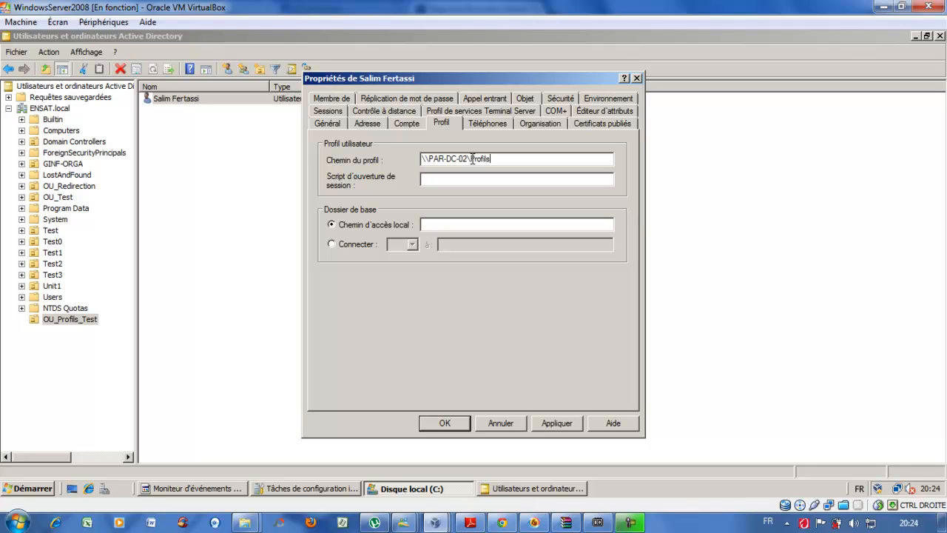
type("\\%username%")
left_click(554, 423)
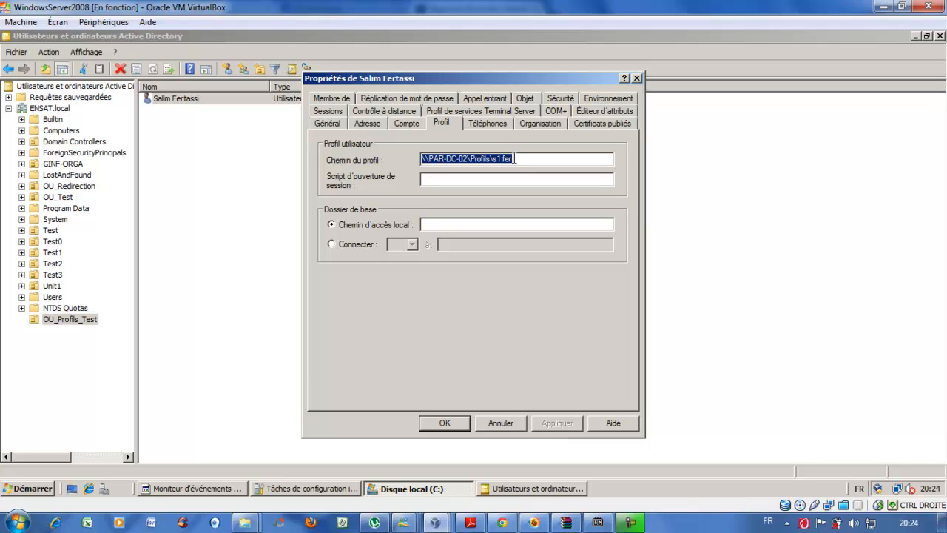
- Confirm the path resolved to \\PAR-DC-02\Profils\s1.fer and close the properties with OK
left_click(492, 158)
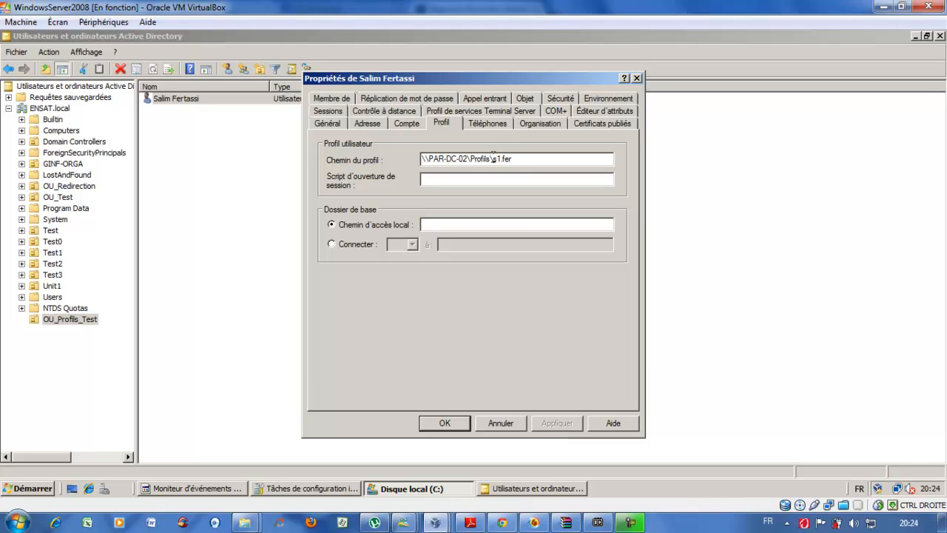
left_click_drag(493, 158, 515, 159)
left_click(514, 158)
left_click(408, 121)
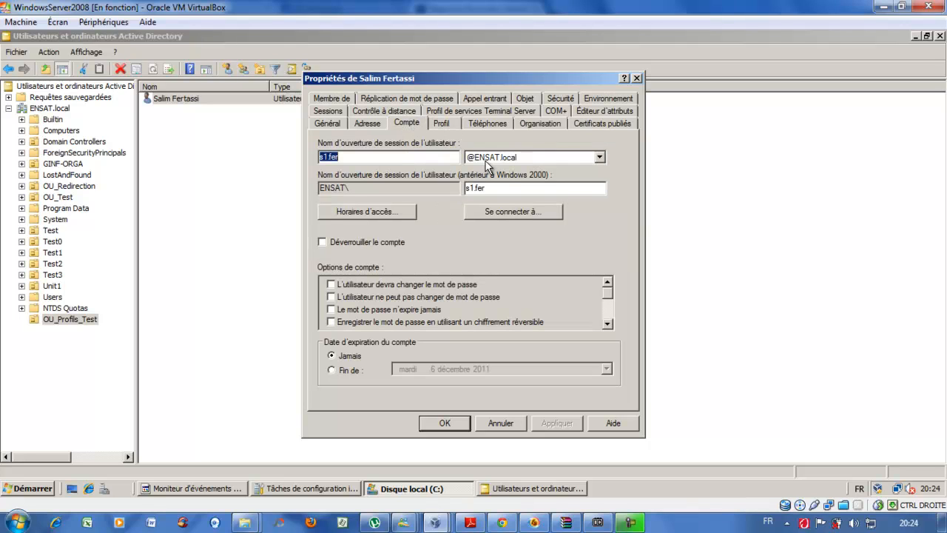
left_click(442, 121)
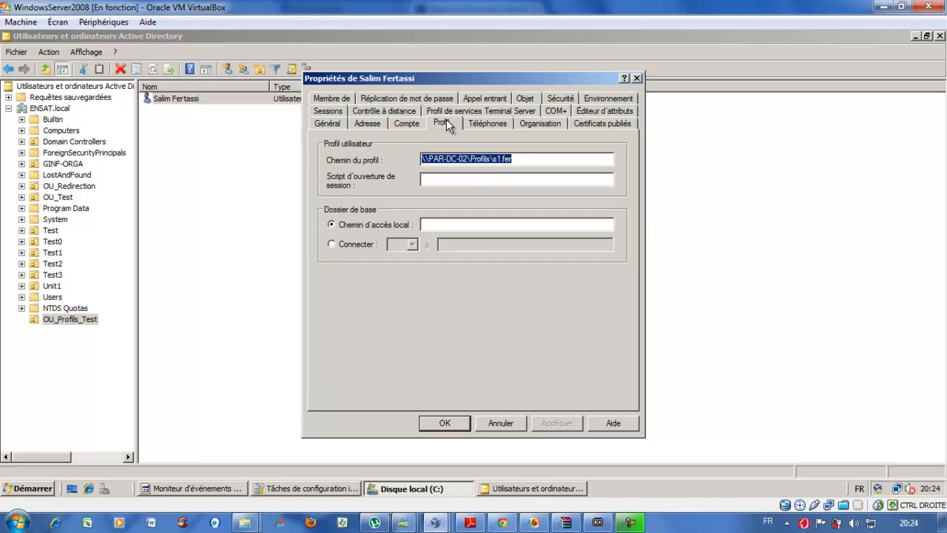
left_click(450, 424)
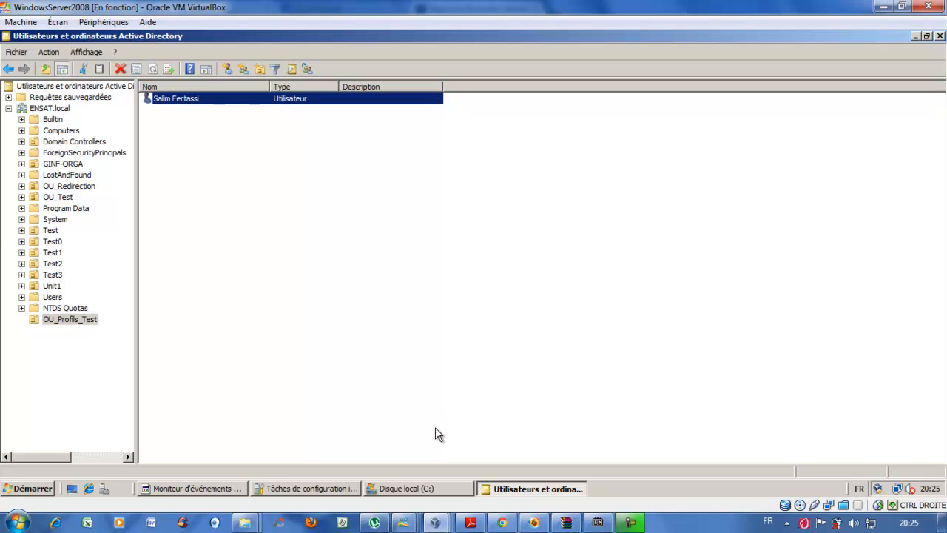
- Reopen the C: drive window and check that the Profils folder is still empty
left_click(434, 490)
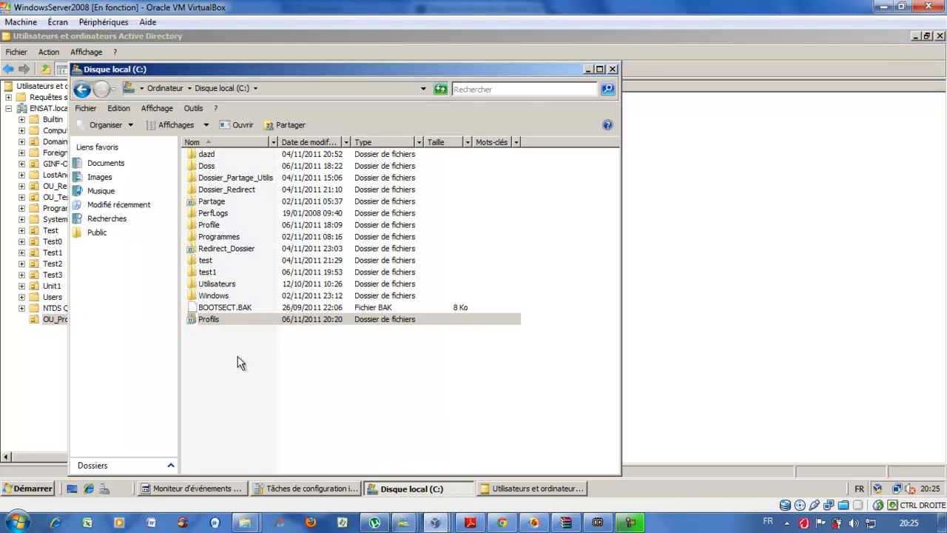
double_click(210, 321)
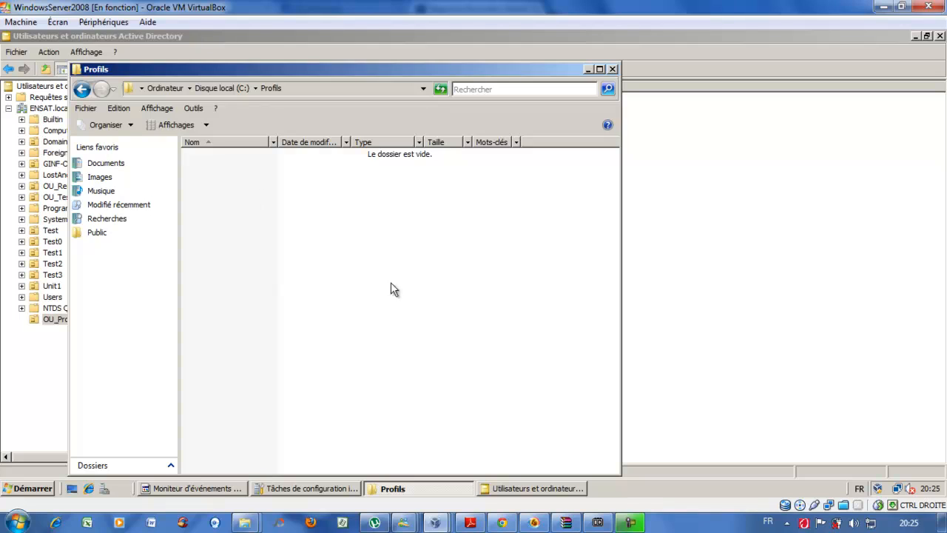
left_click(588, 71)
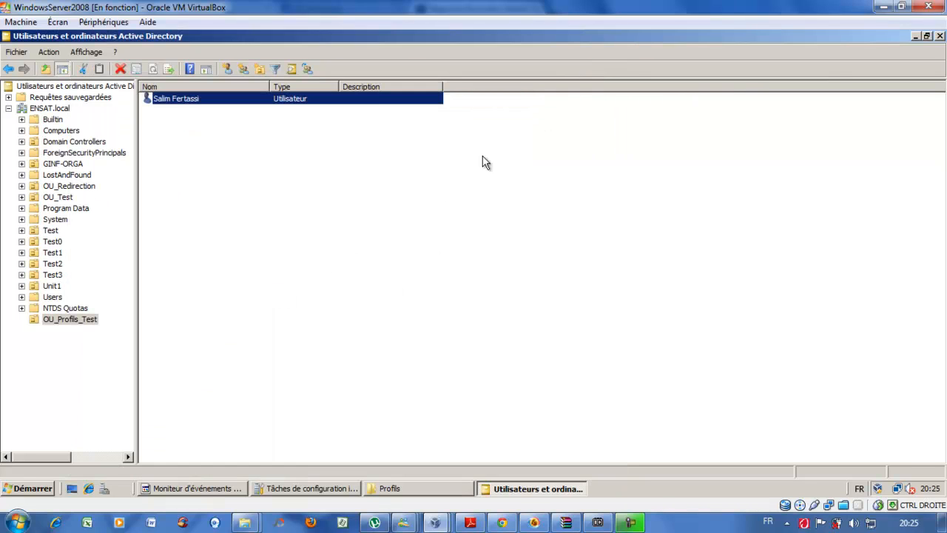
- Switch to the Windows7 virtual machine at its logon prompt
left_click(452, 234)
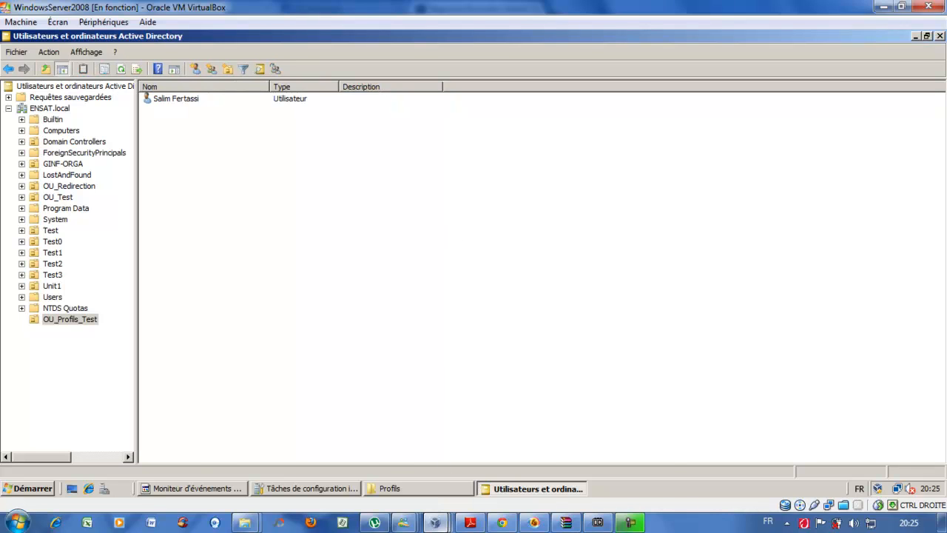
mouse_move(435, 523)
left_click(591, 460)
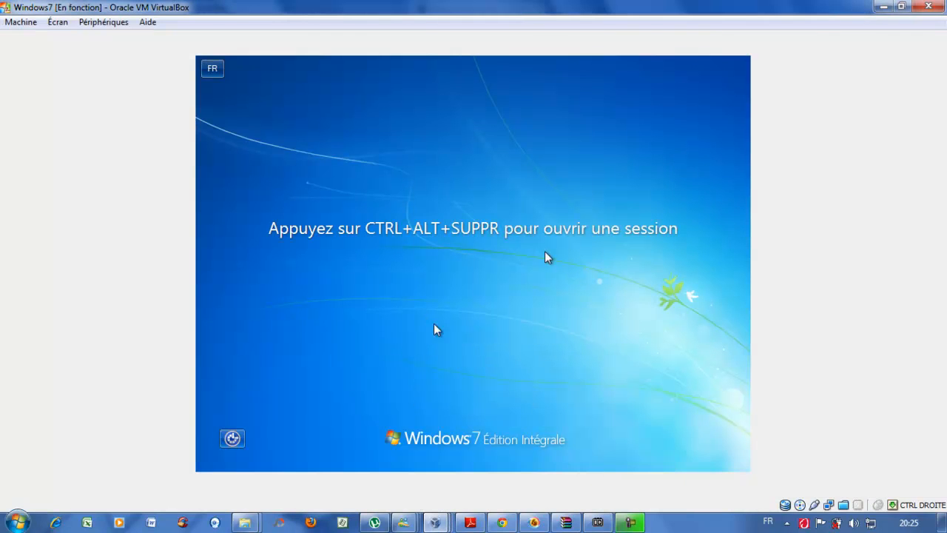
- Send Ctrl-Alt-Suppr and sign in to ENSAT as another user, s1.fer, with its password
left_click(21, 22)
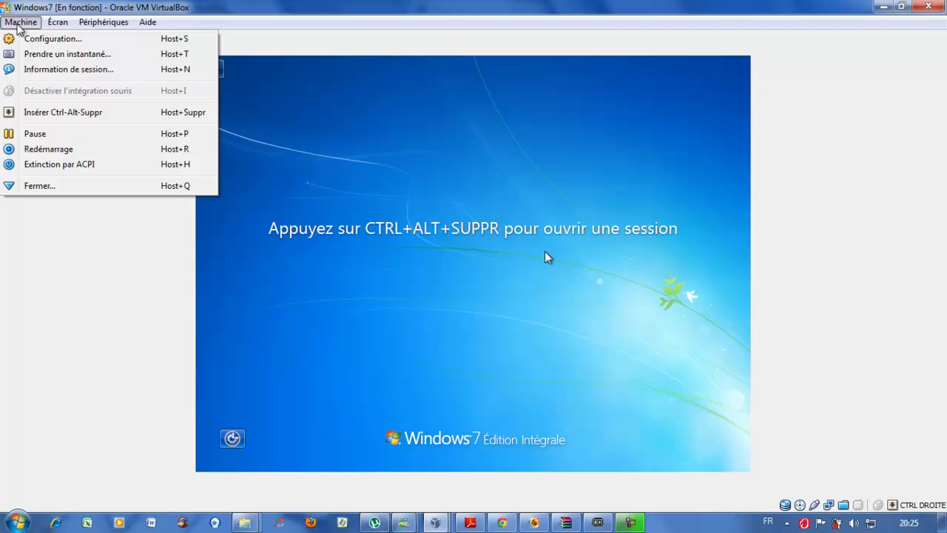
left_click(49, 113)
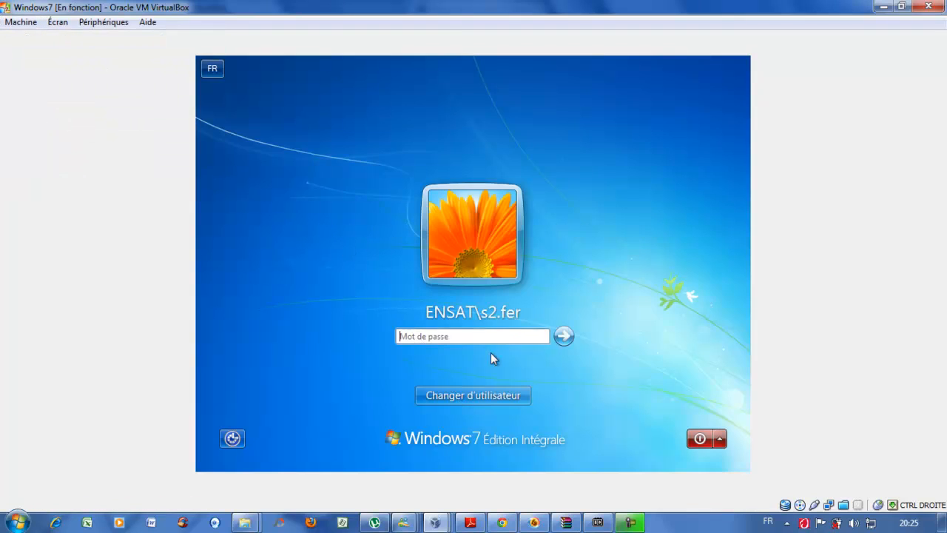
left_click(474, 399)
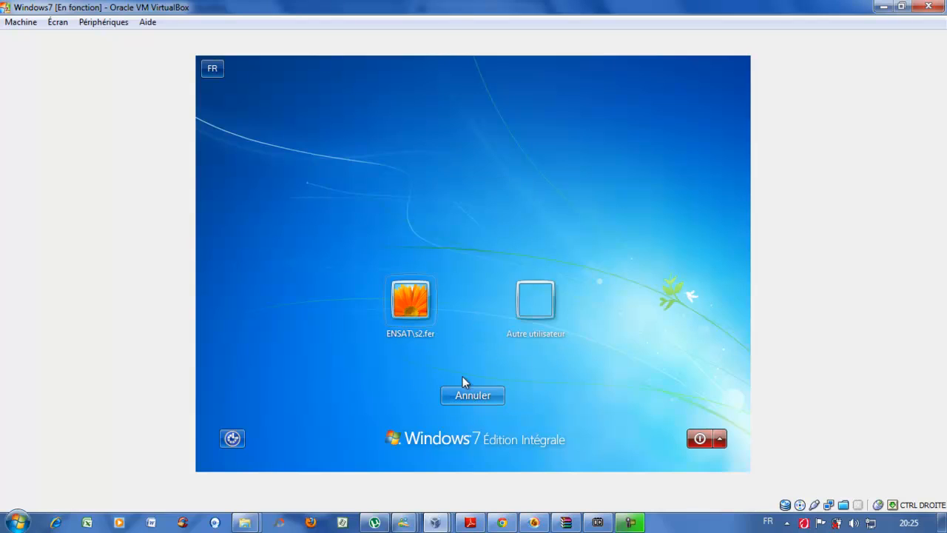
left_click(532, 313)
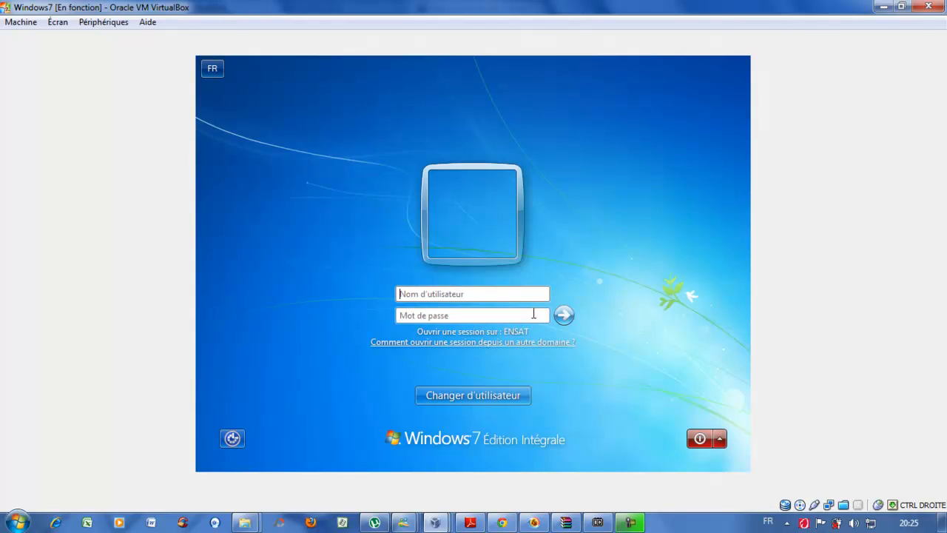
type("s1.fer********")
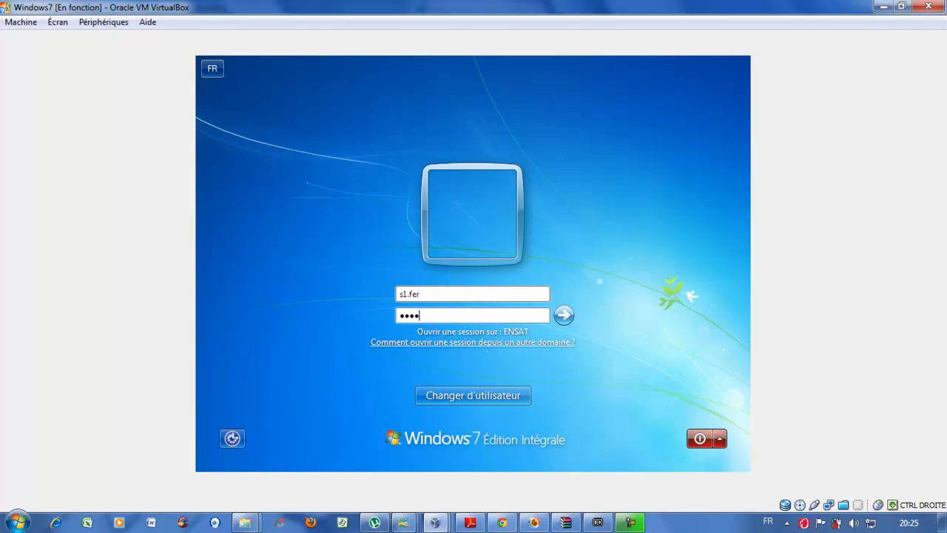
key("Return")
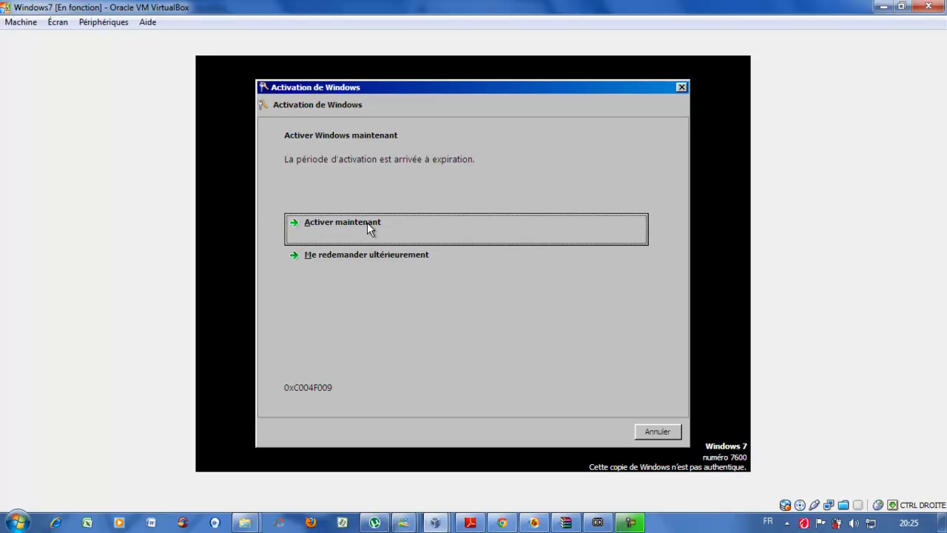
- Postpone activation, then open Ordinateur > Propriétés and begin the administrator credentials prompt
left_click(379, 251)
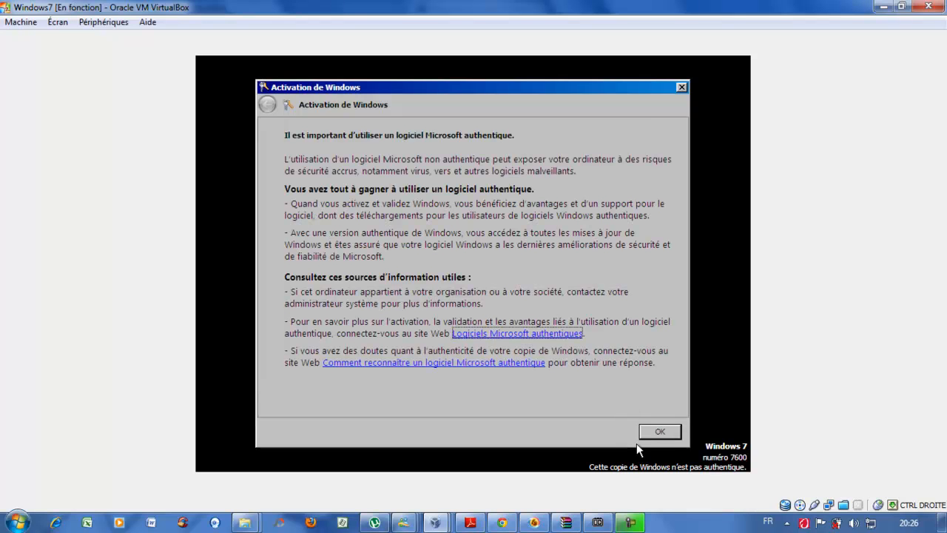
left_click(658, 432)
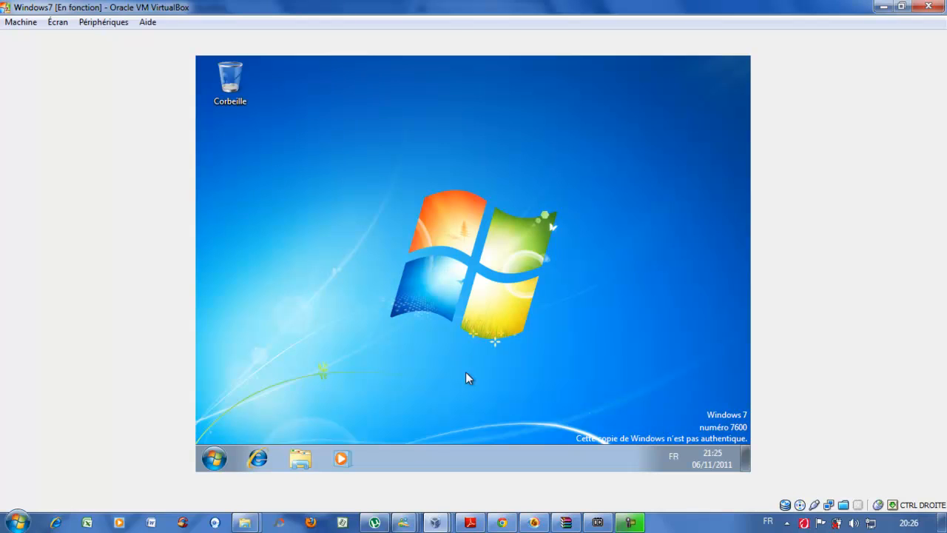
left_click(214, 458)
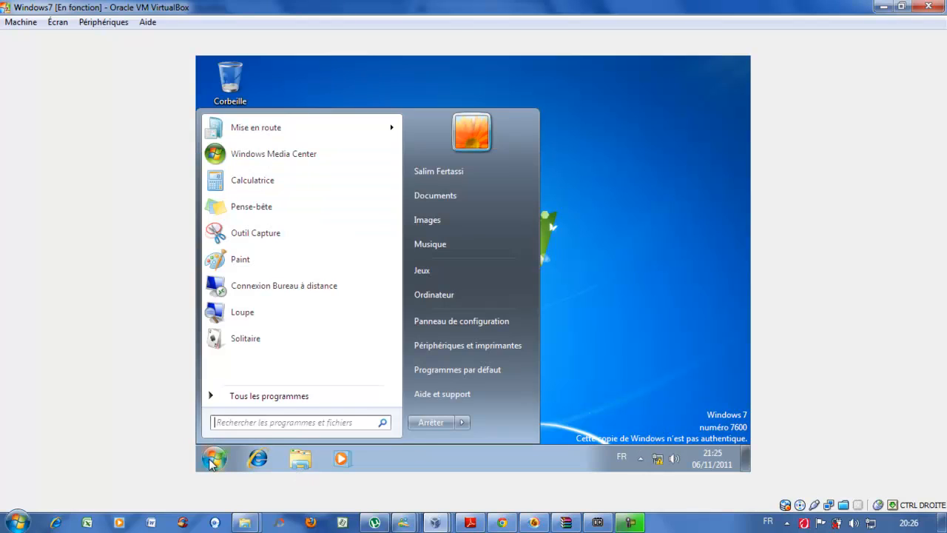
right_click(429, 298)
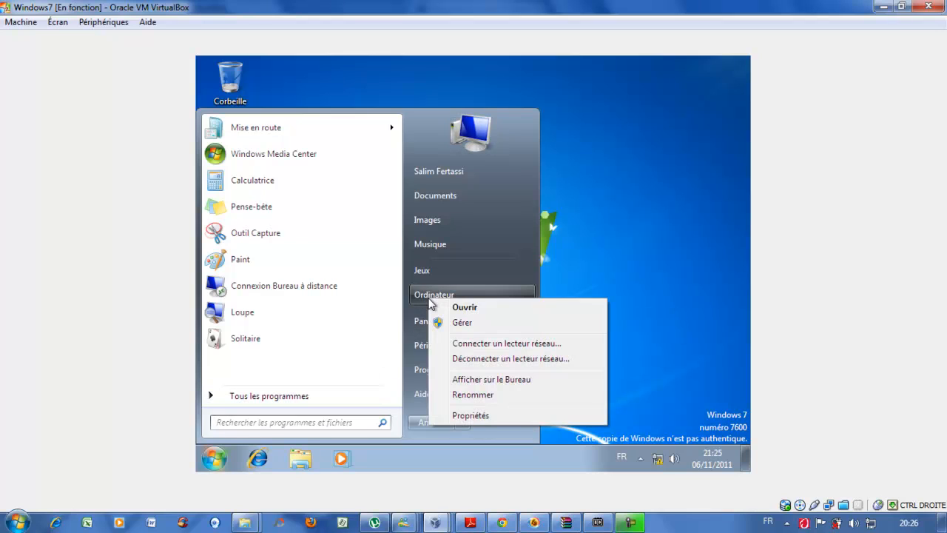
left_click(478, 415)
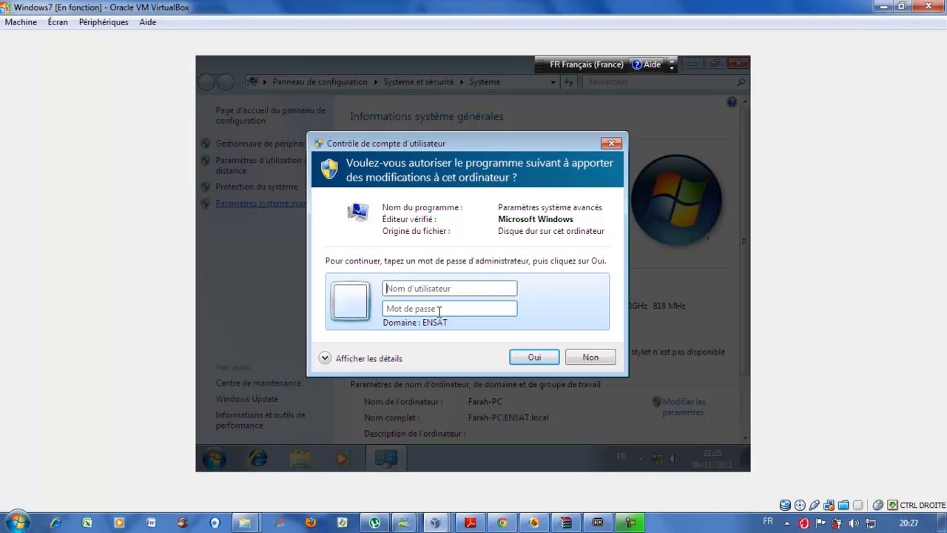
type("Administrateur")
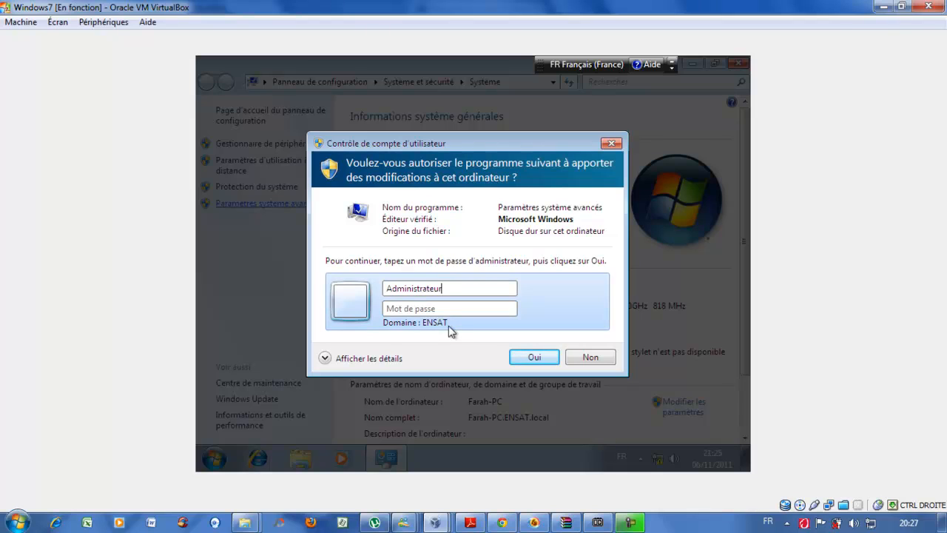
- Enter the Administrateur password in the UAC prompt to open Paramètres système avancés
left_click(408, 313)
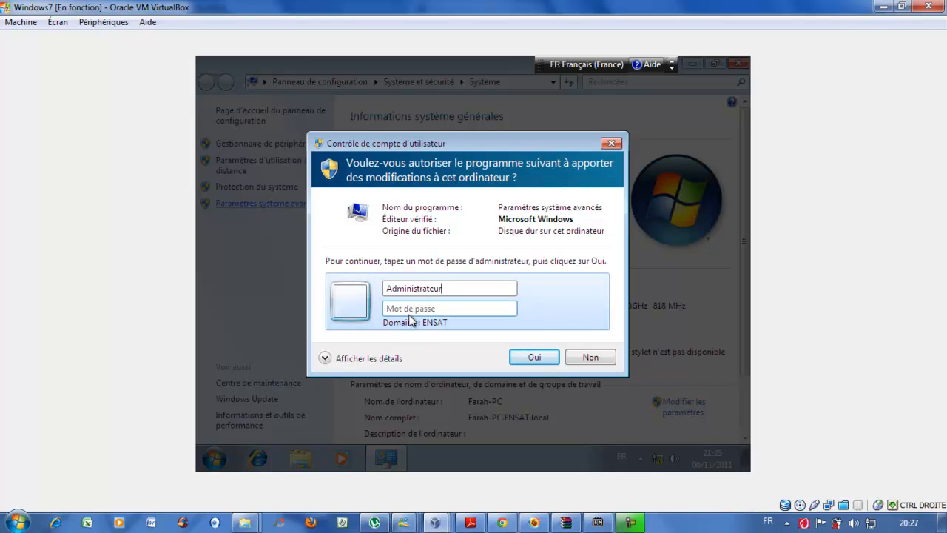
left_click(409, 316)
type("●")
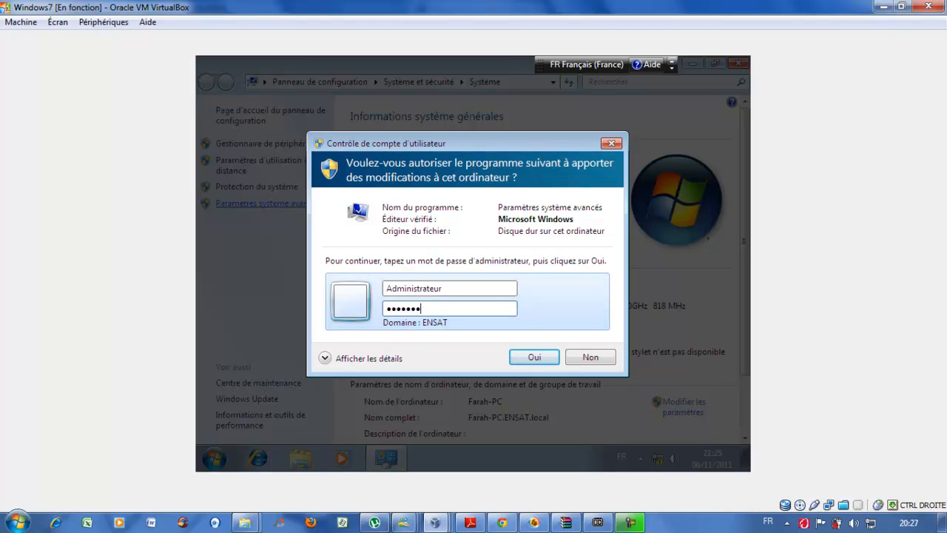
type("●●●●●●")
key("Return")
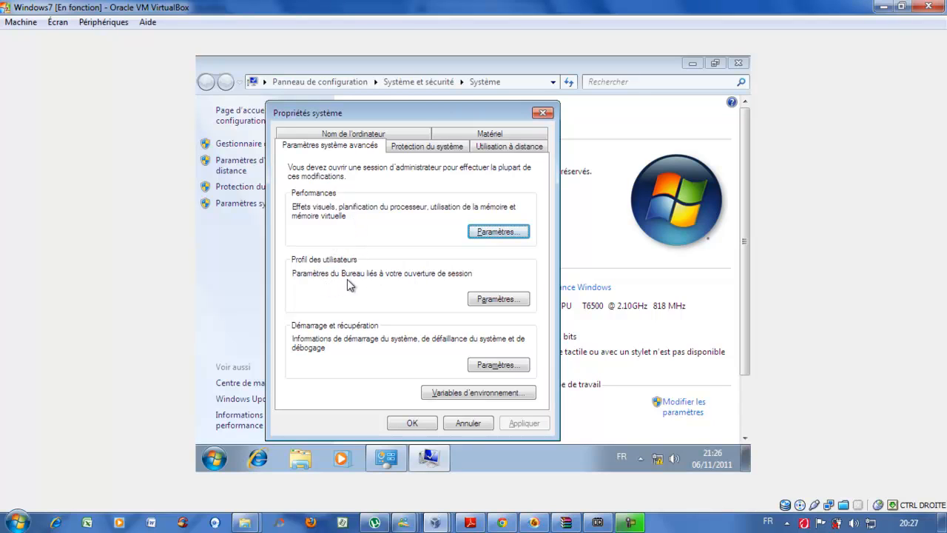
- In User Profiles, verify ENSAT\s1.fer's 13,1 Mo profile shows type and status Itinérant
left_click(483, 298)
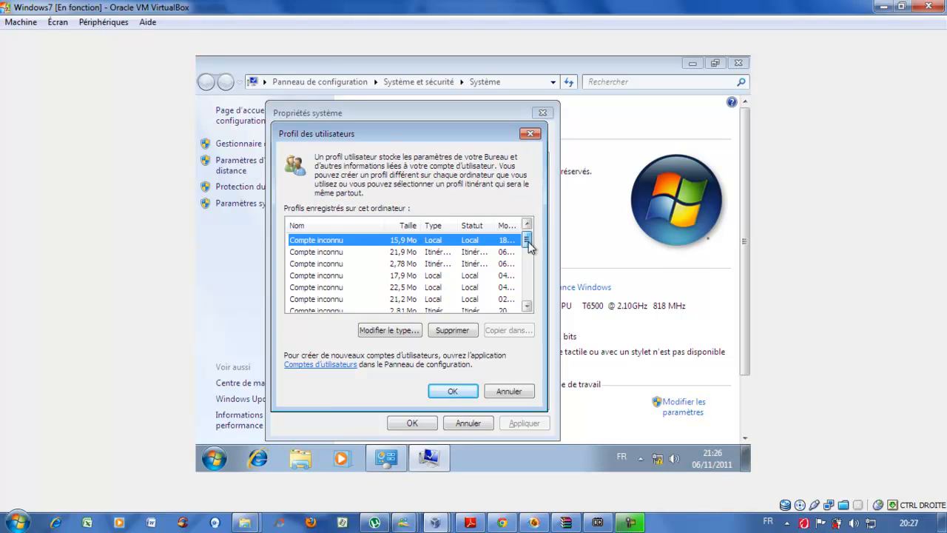
left_click_drag(528, 243, 529, 298)
left_click(420, 289)
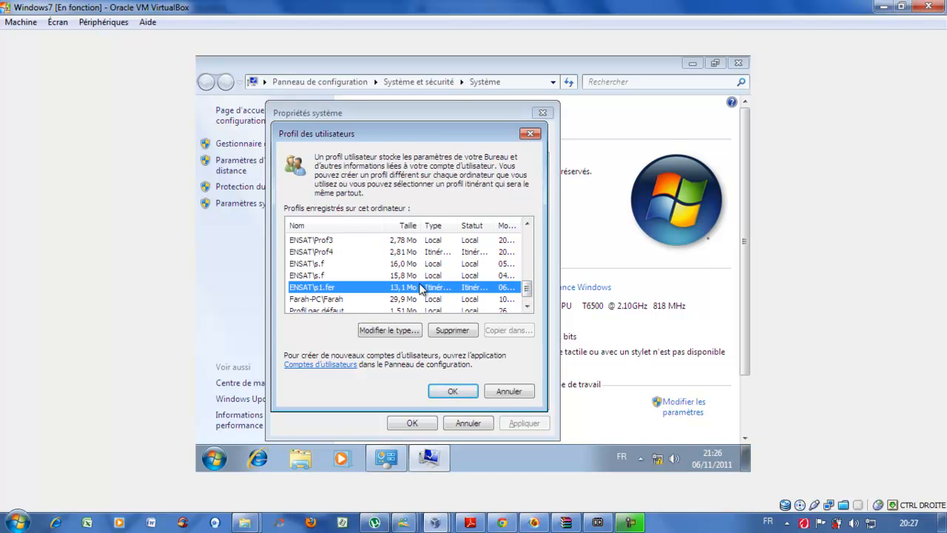
double_click(459, 220)
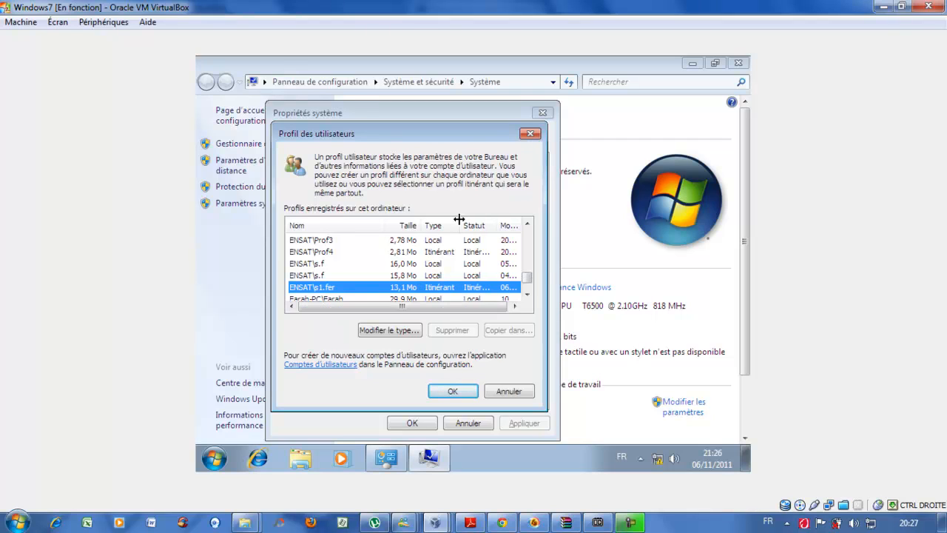
left_click_drag(459, 219, 504, 226)
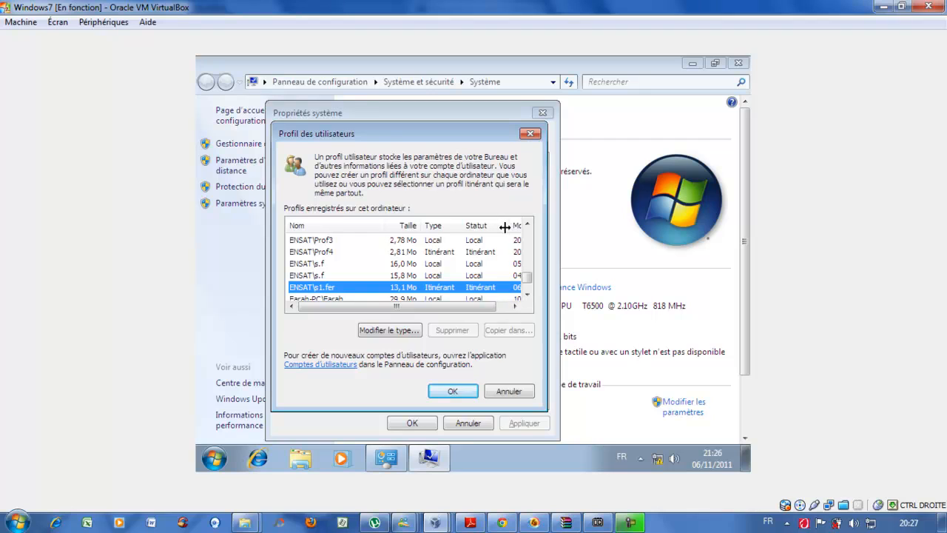
left_click(527, 295)
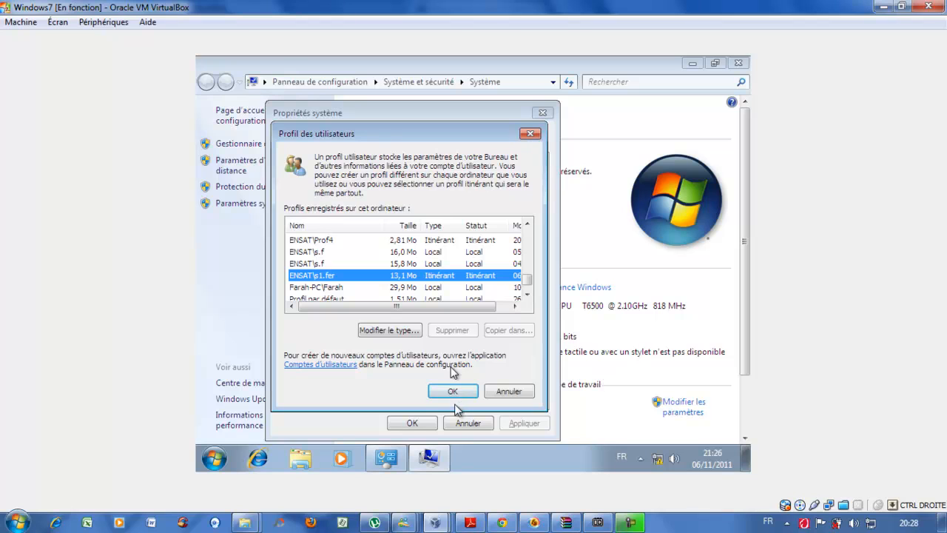
left_click(436, 518)
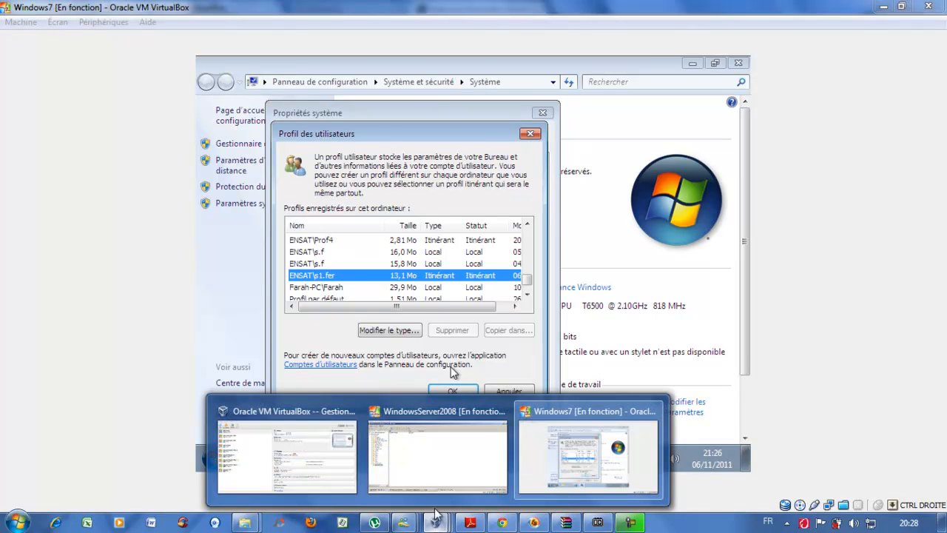
- On the server, try opening C:\Profils\s1.fer.V2 and continue past the permissions warning
left_click(437, 455)
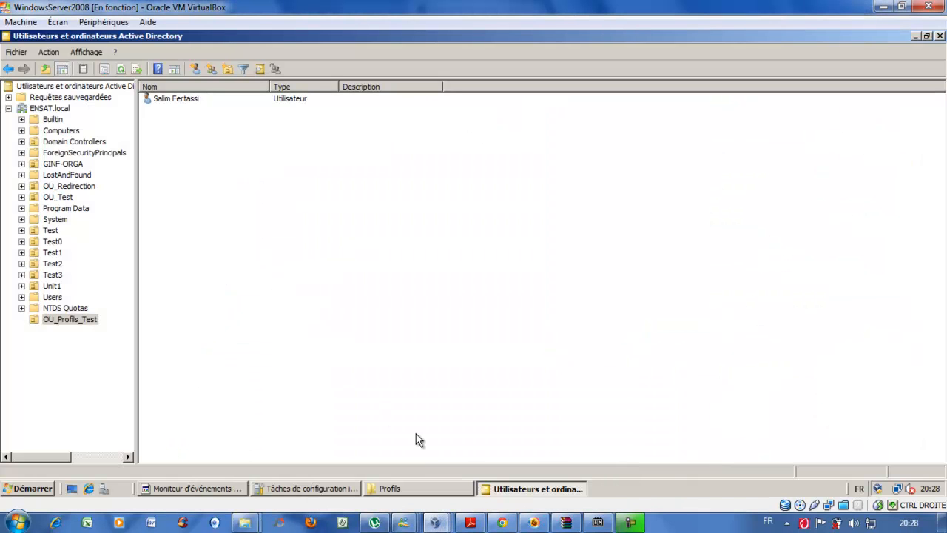
left_click(403, 488)
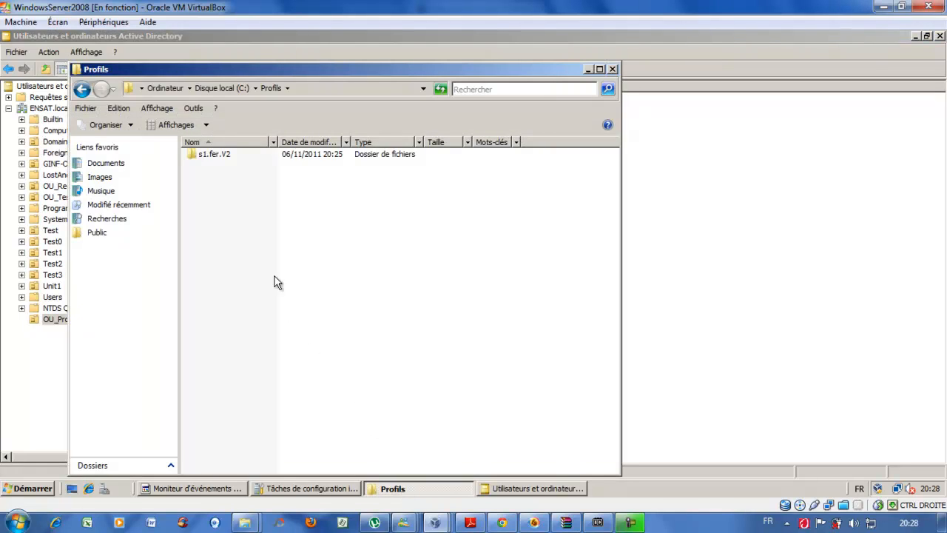
left_click(215, 154)
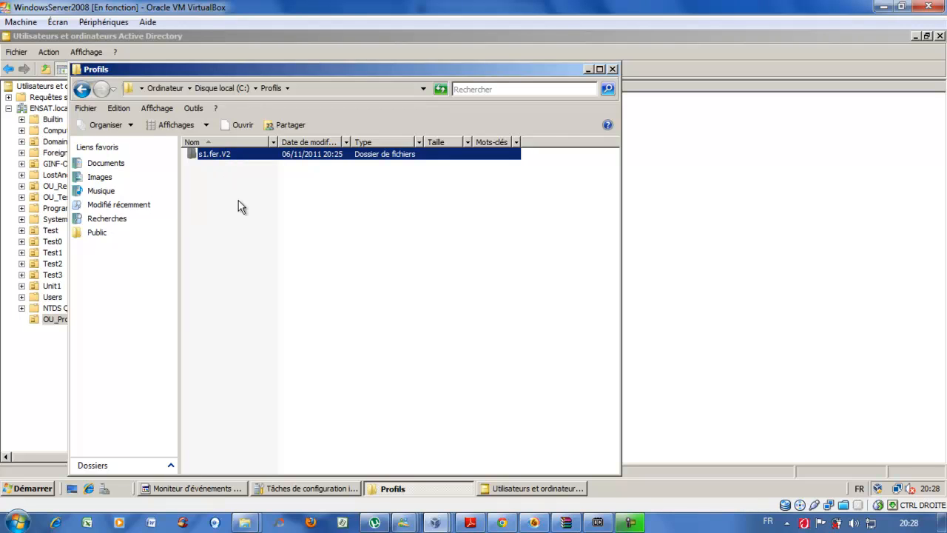
key("Return")
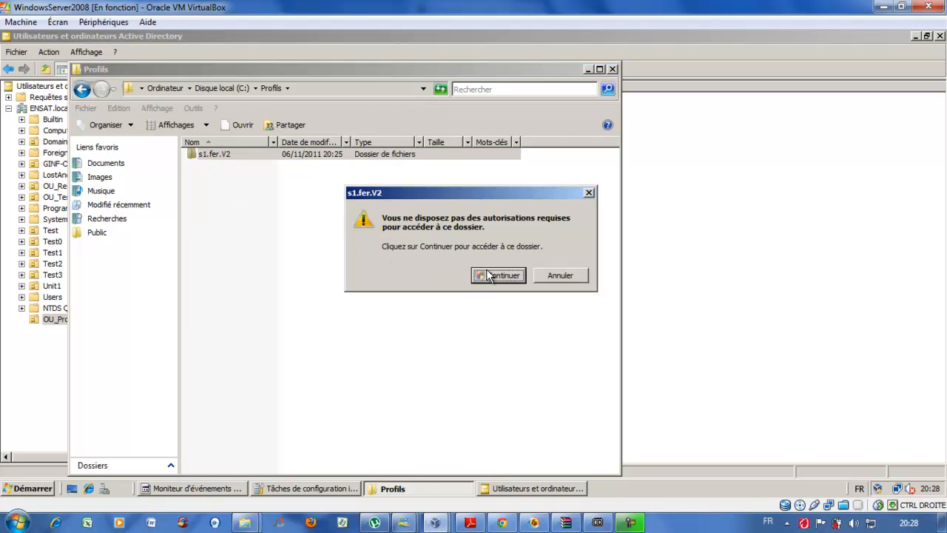
left_click(487, 276)
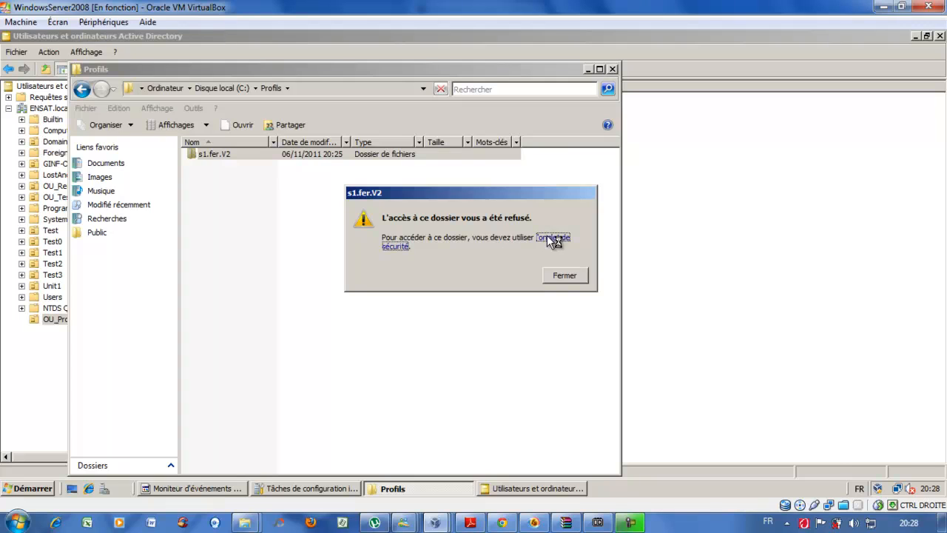
- Make Administrateurs the owner of the s1.fer.V2 folder in its advanced security settings
left_click(554, 241)
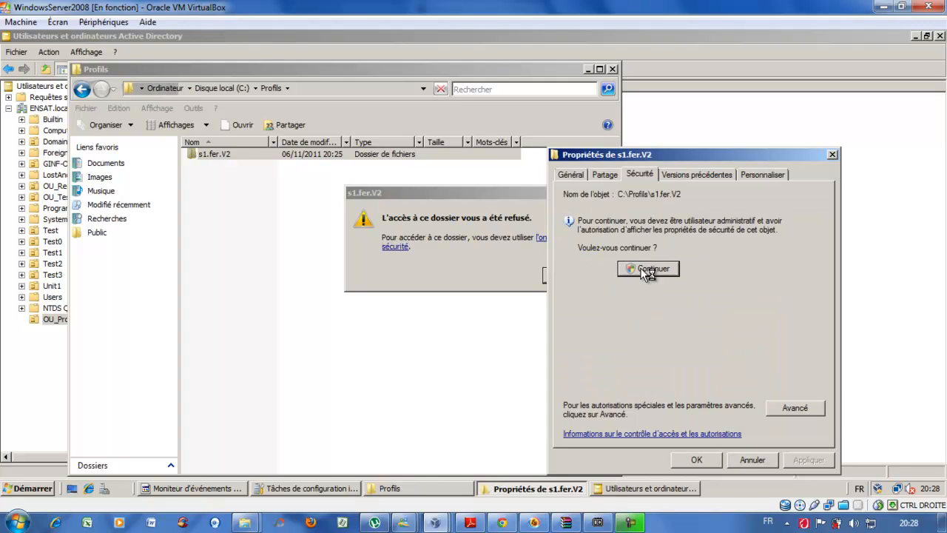
left_click(647, 269)
left_click(640, 357)
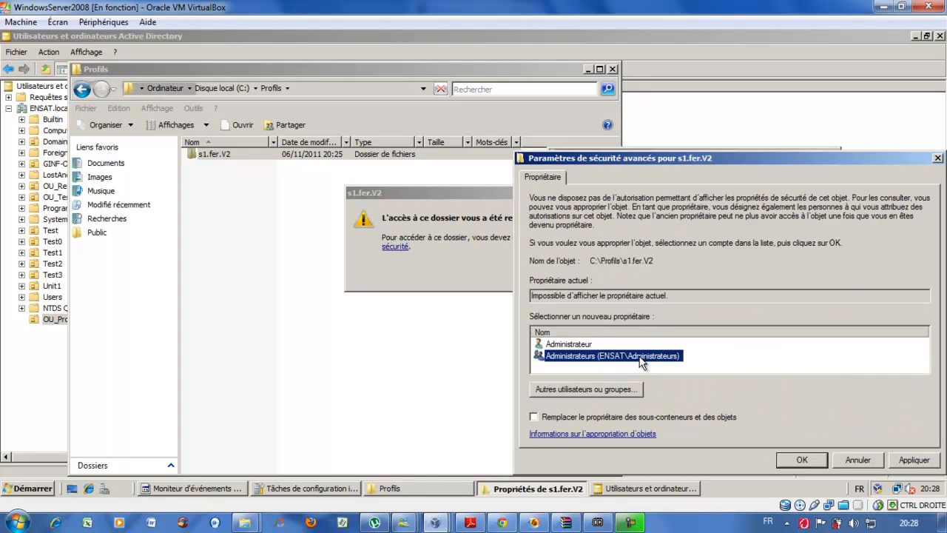
left_click(909, 463)
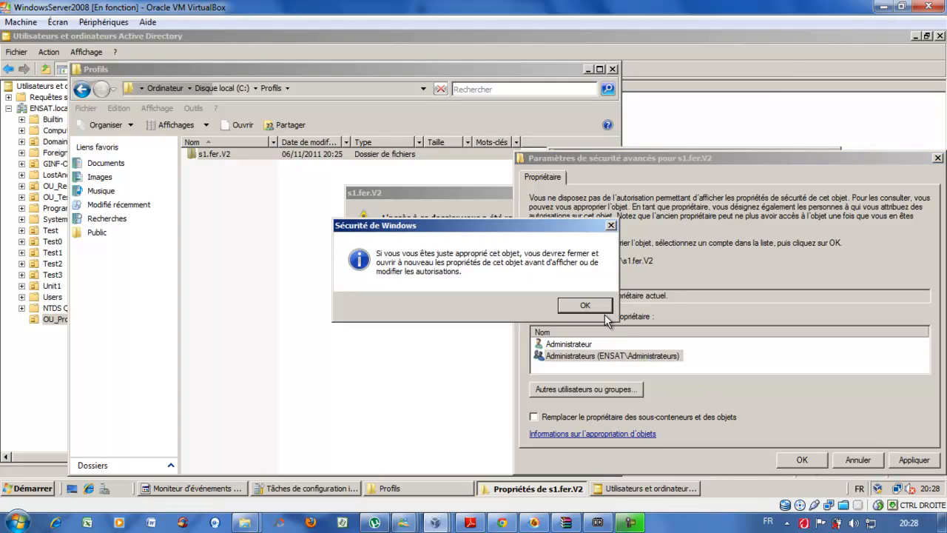
left_click(587, 306)
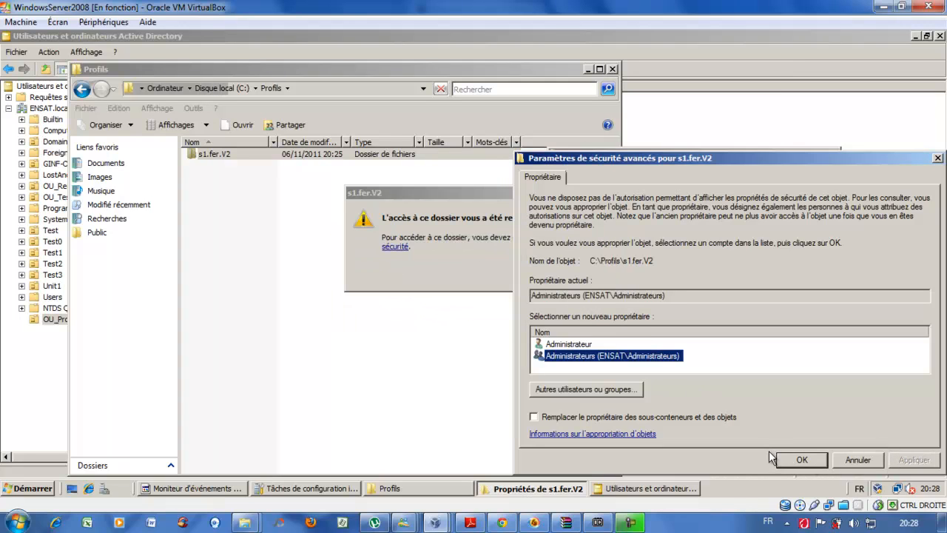
left_click(799, 460)
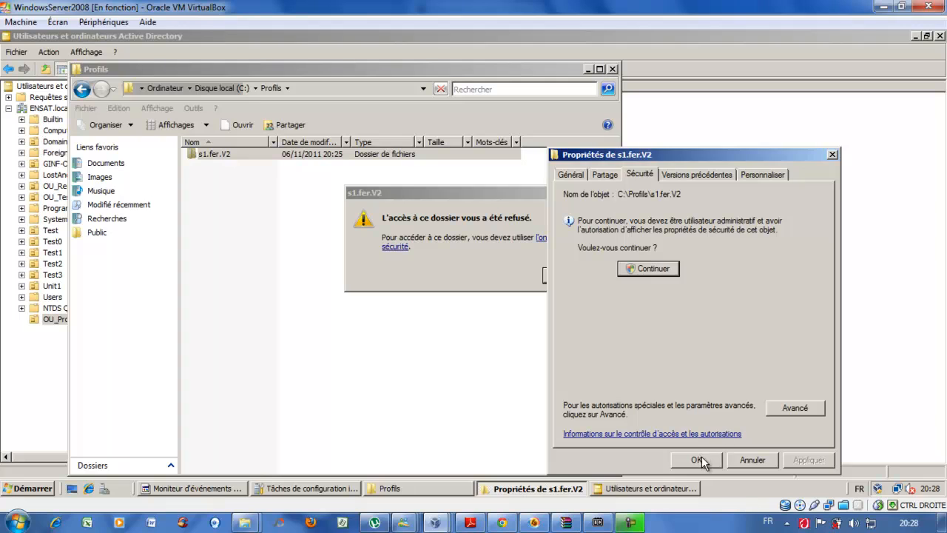
left_click(700, 460)
- Reopen s1.fer.V2, find it empty, and return to the Windows 7 virtual machine
left_click(566, 280)
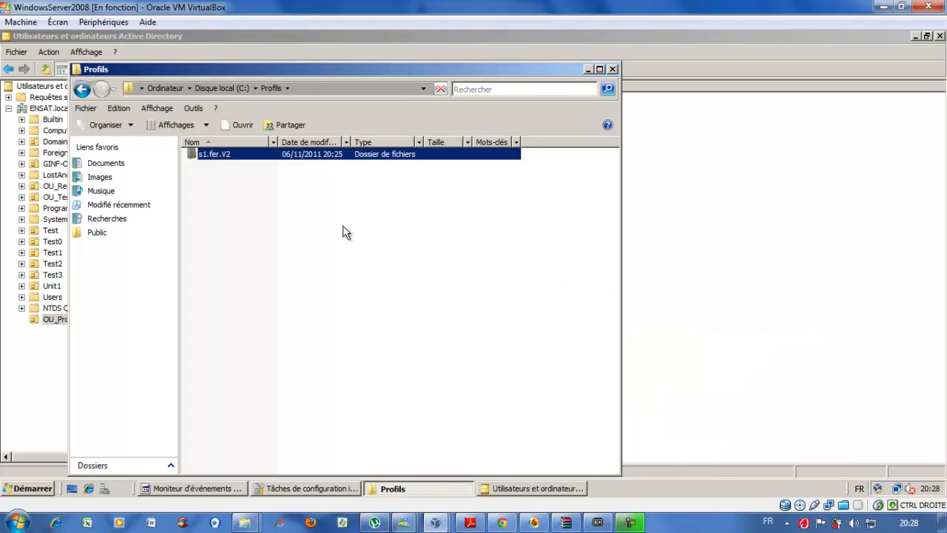
key("Return")
left_click(491, 275)
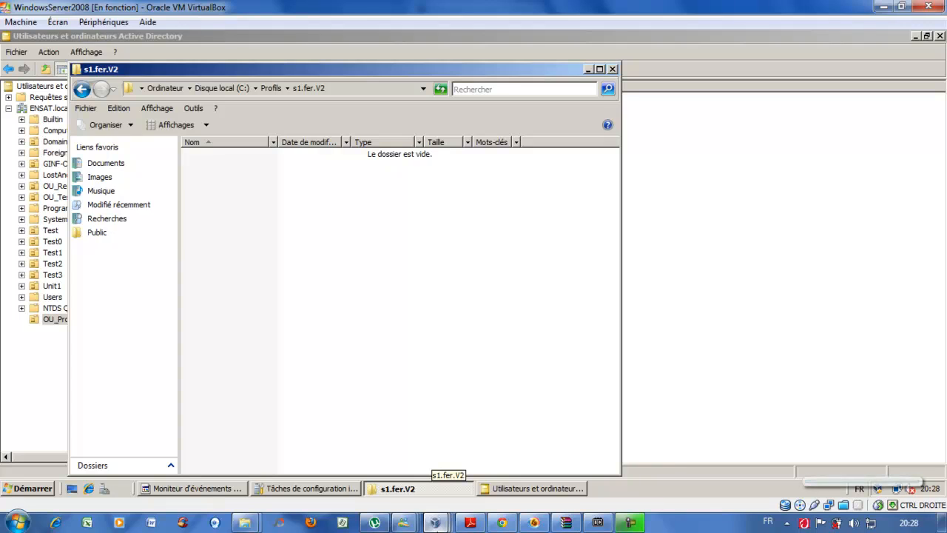
left_click(435, 523)
left_click(564, 453)
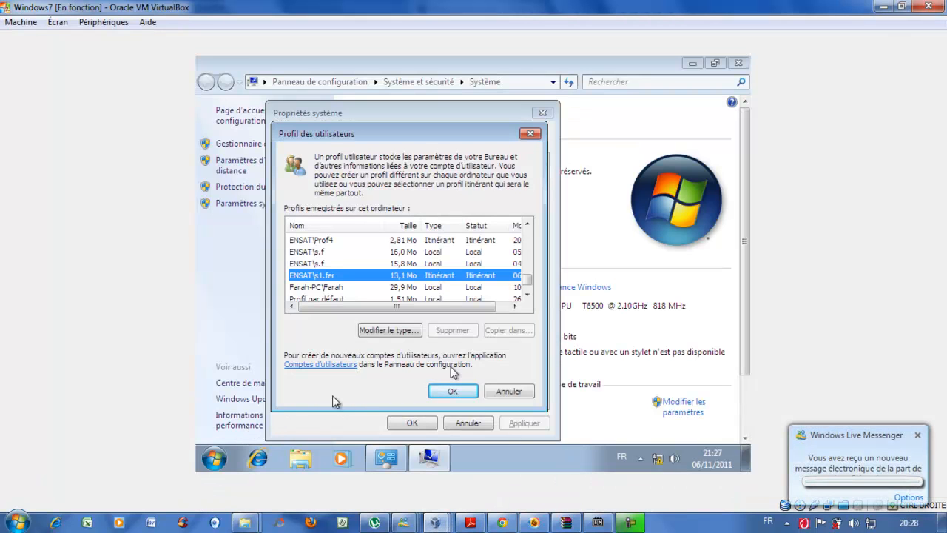
- Close User Profiles and System Properties, then log off s1.fer via Fermer la session
left_click(452, 391)
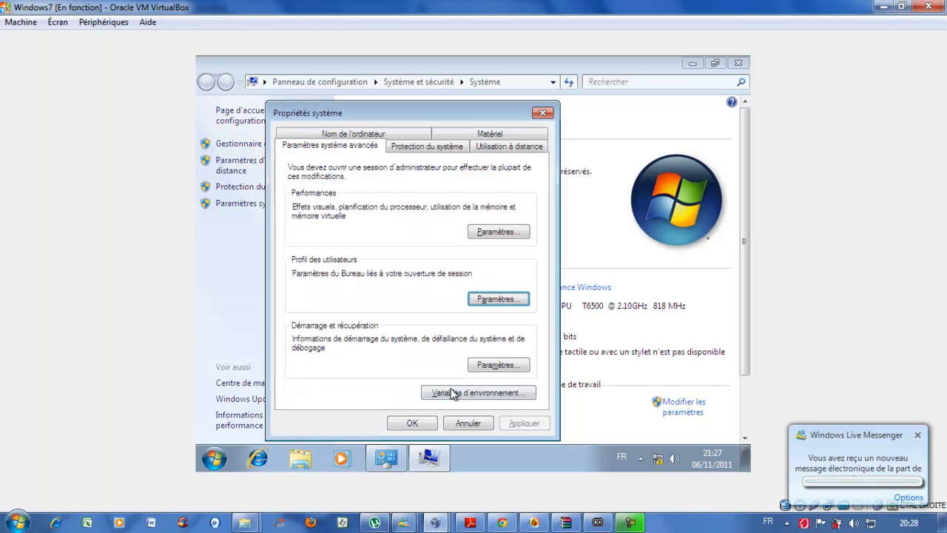
left_click(463, 425)
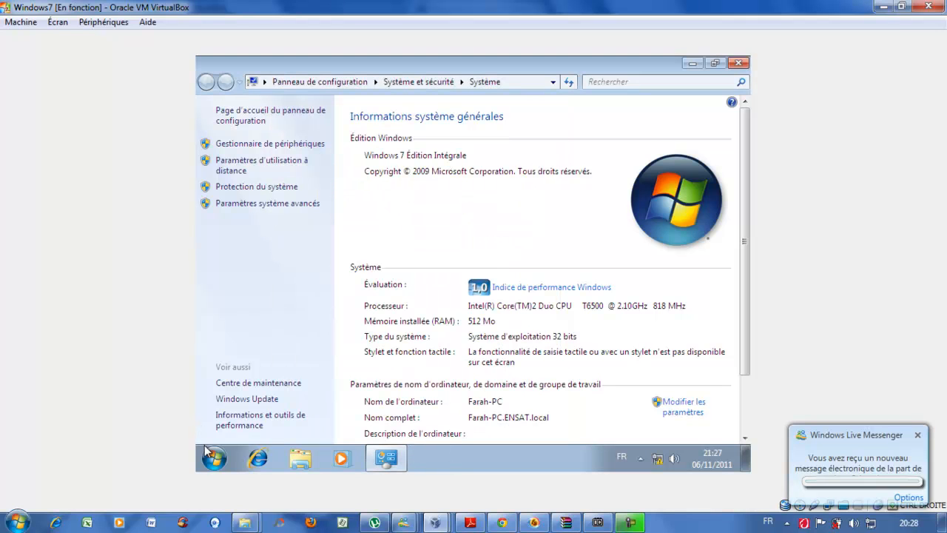
left_click(209, 453)
mouse_move(466, 423)
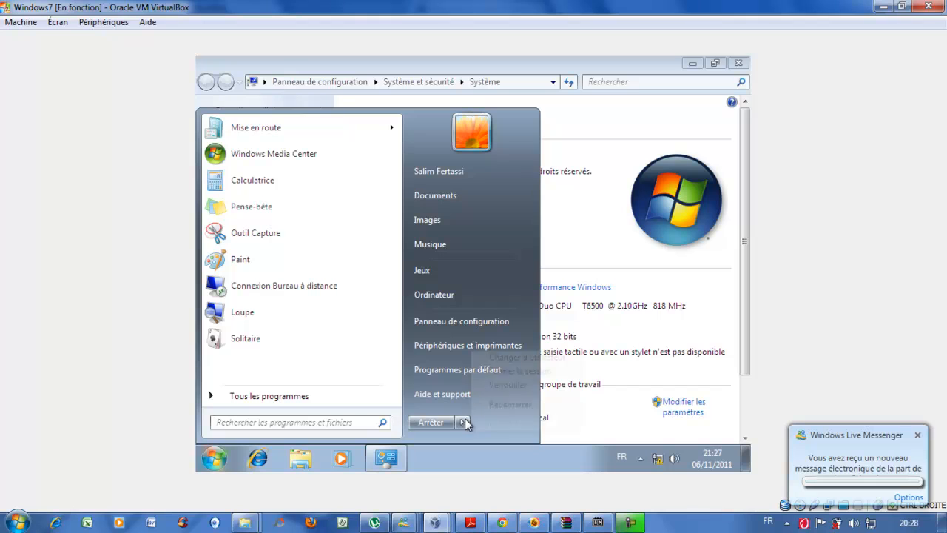
left_click(500, 374)
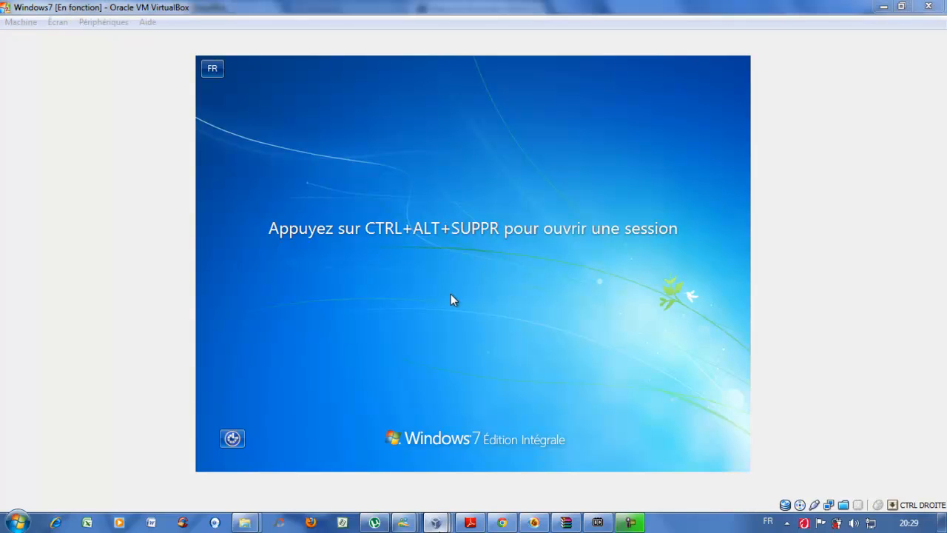
- On the server, confirm s1.fer.V2 now holds eleven profile folders like Desktop and Documents
mouse_move(437, 522)
left_click(461, 457)
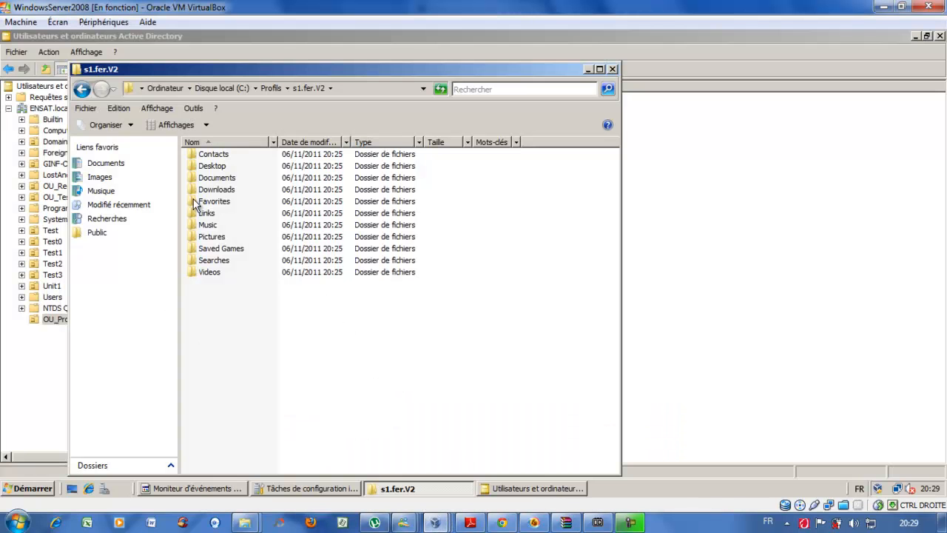
left_click_drag(234, 321, 207, 140)
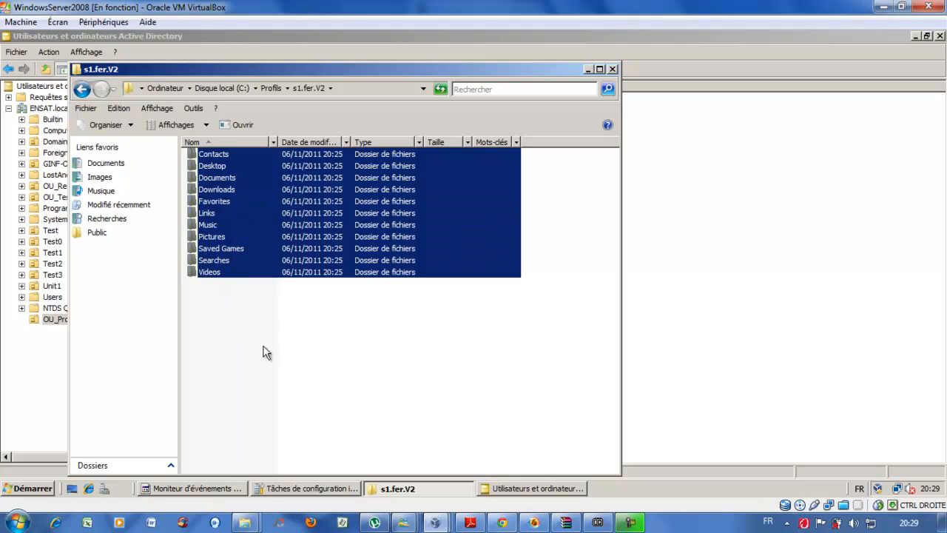
left_click(314, 339)
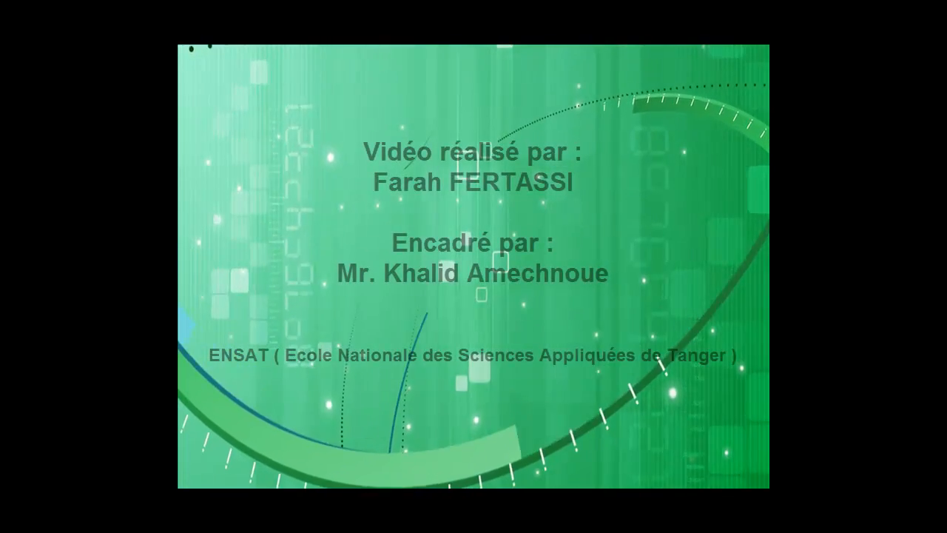